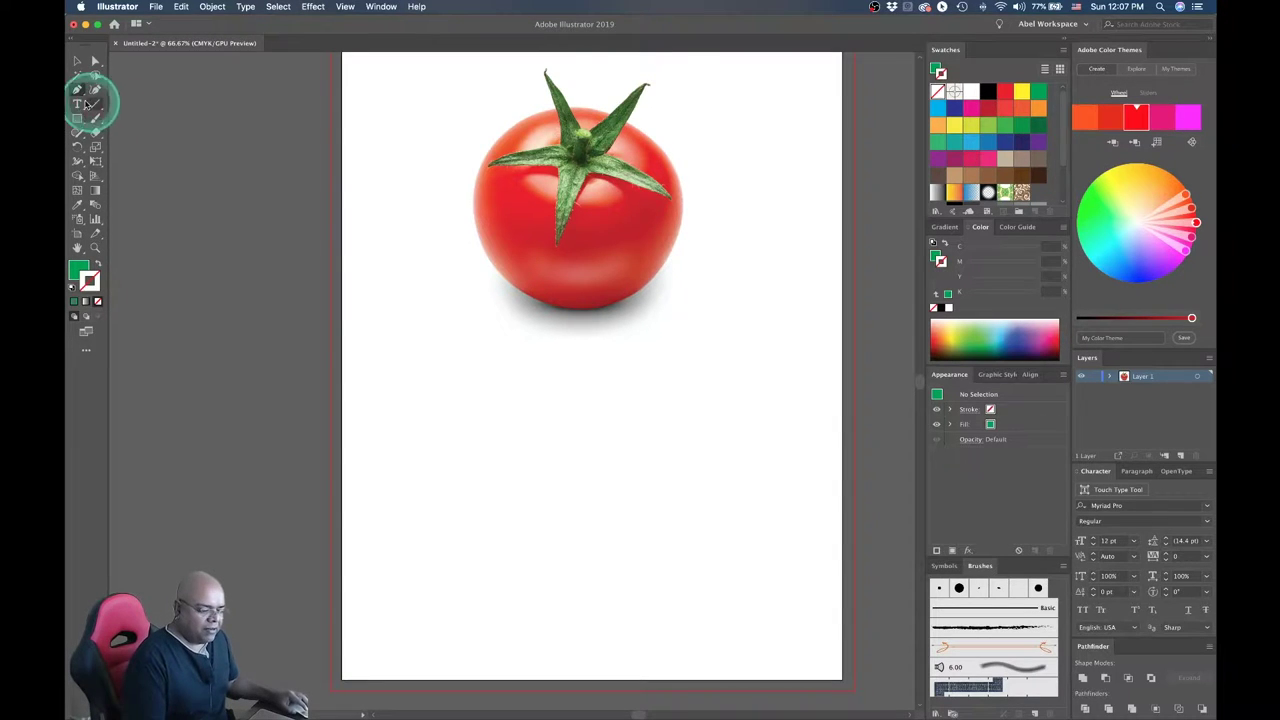
# Start a new Pen-tool path with its first anchor below the tomato
pyautogui.click(78, 90)
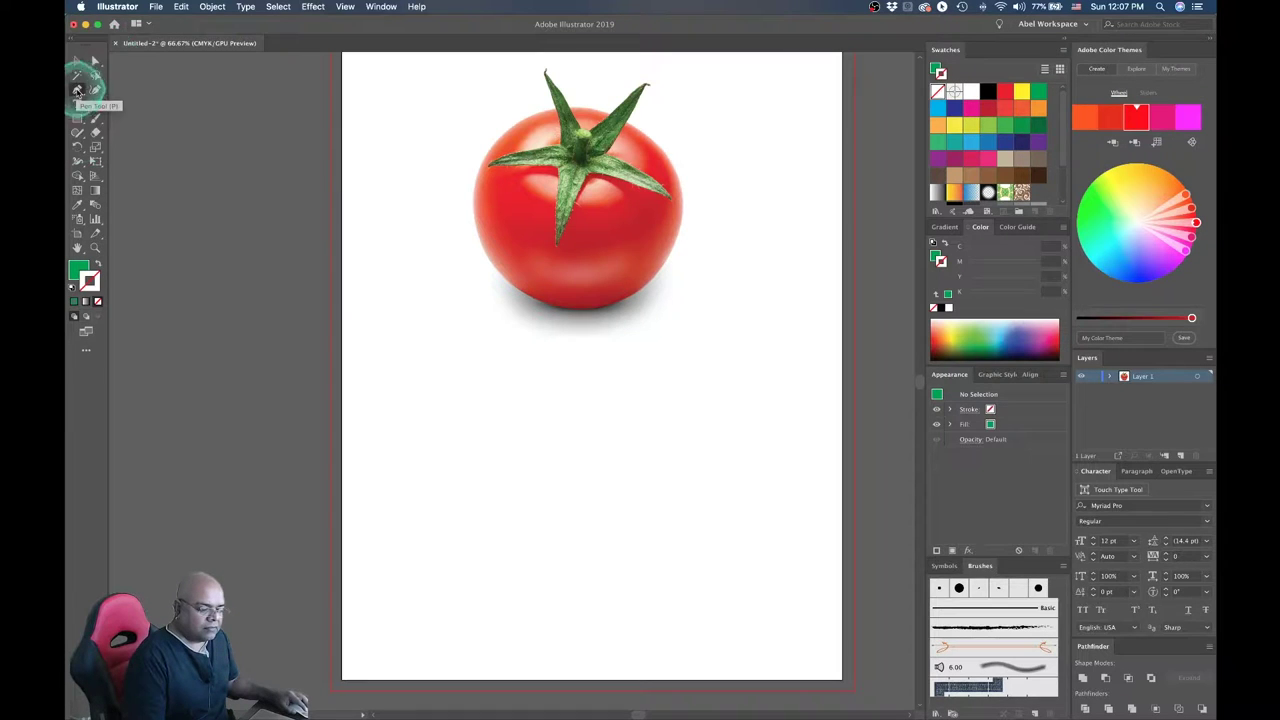
pyautogui.click(607, 526)
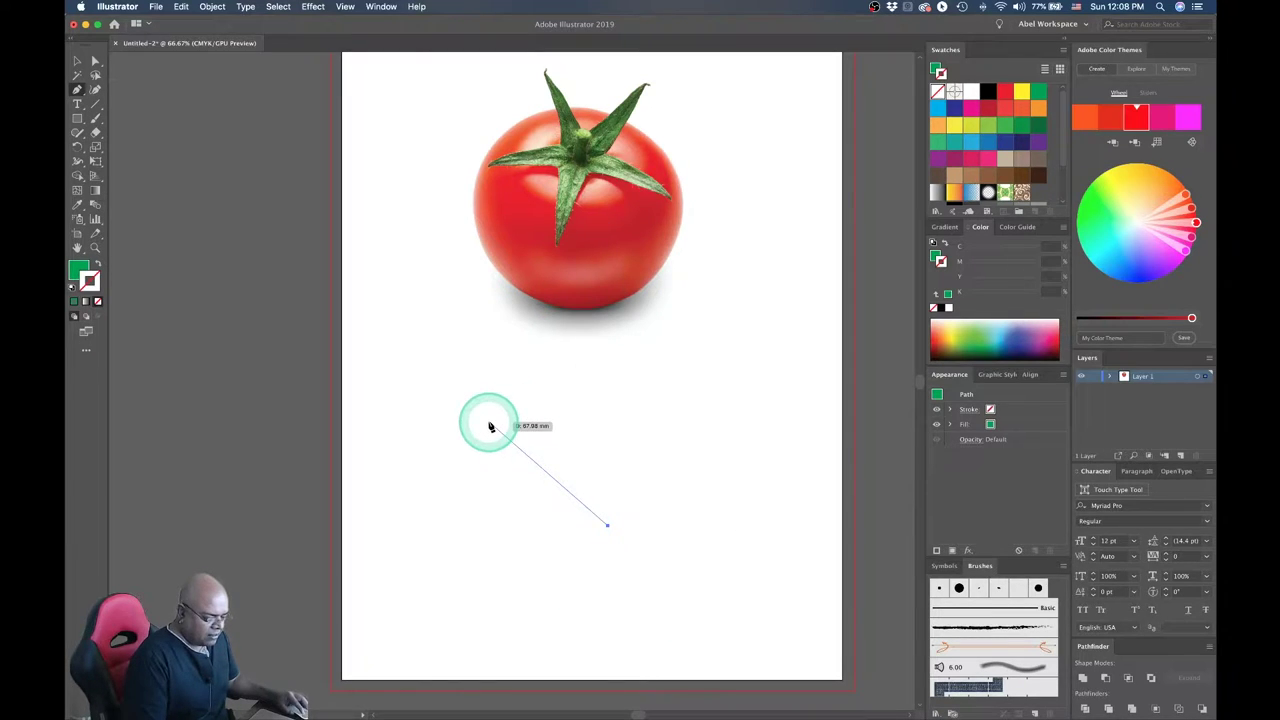
# Add three corners and close the path into a green quadrilateral below the tomato
pyautogui.click(519, 491)
pyautogui.click(589, 432)
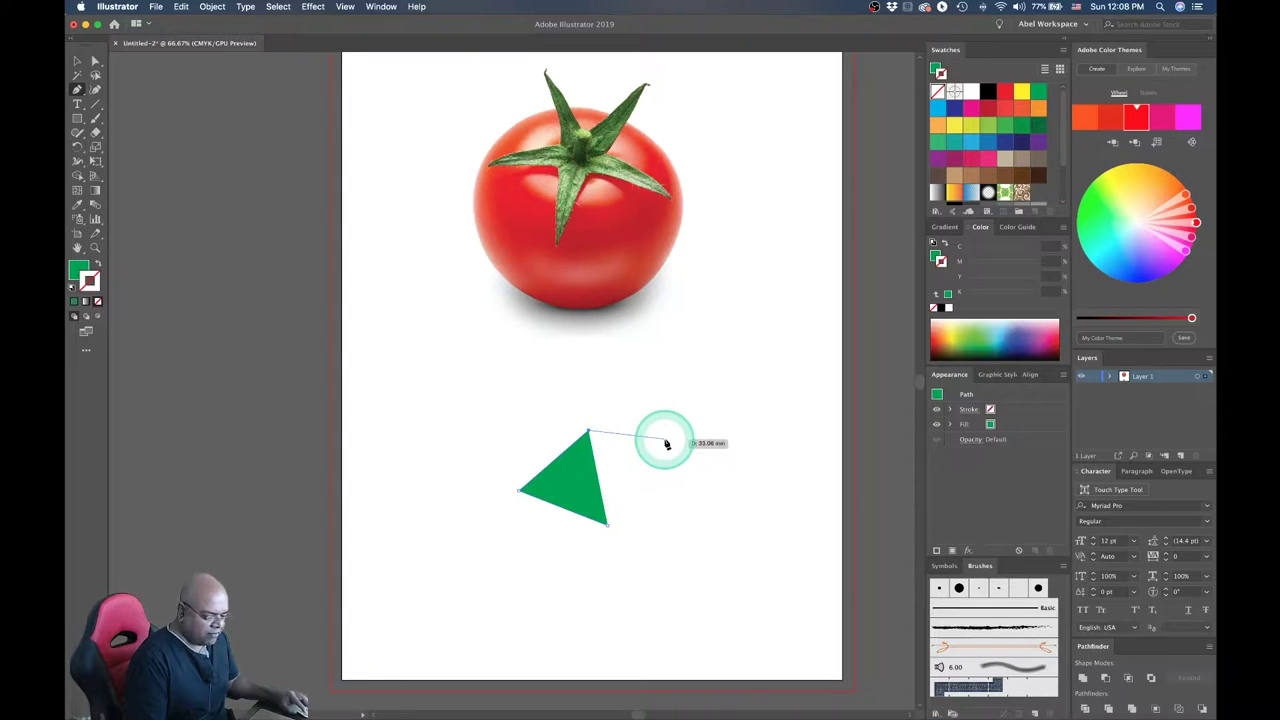
pyautogui.click(664, 439)
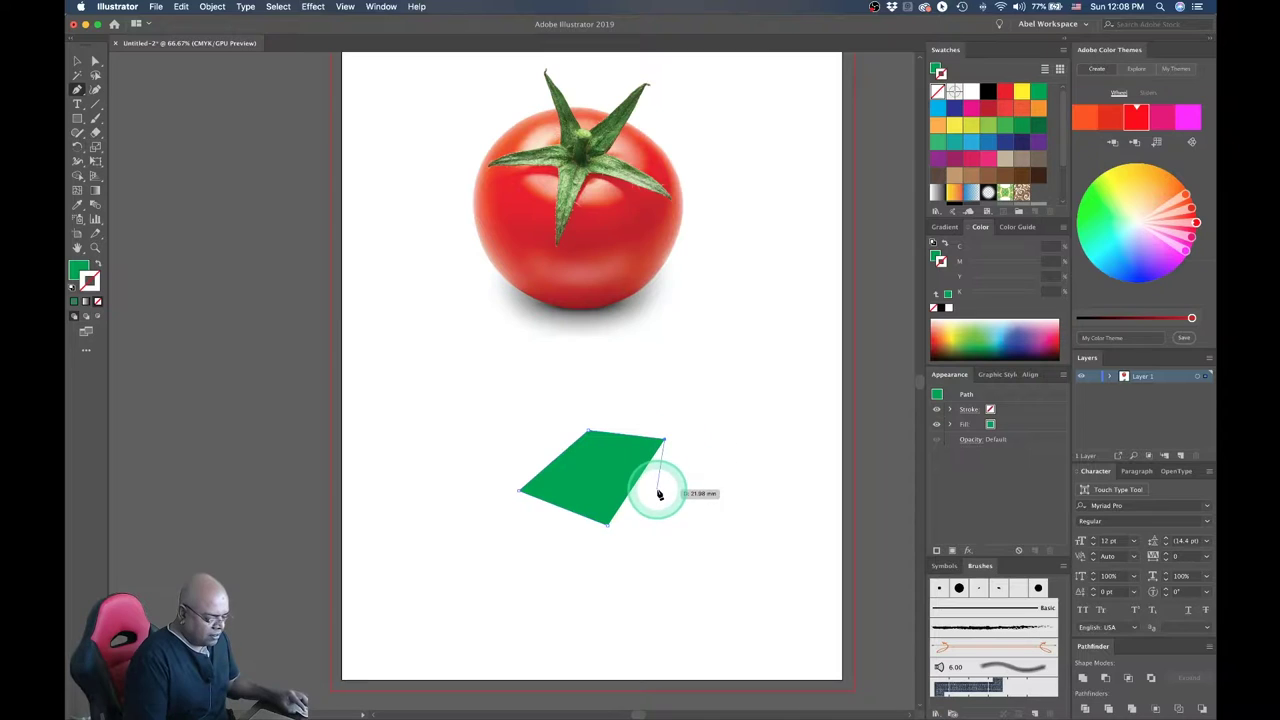
pyautogui.click(588, 519)
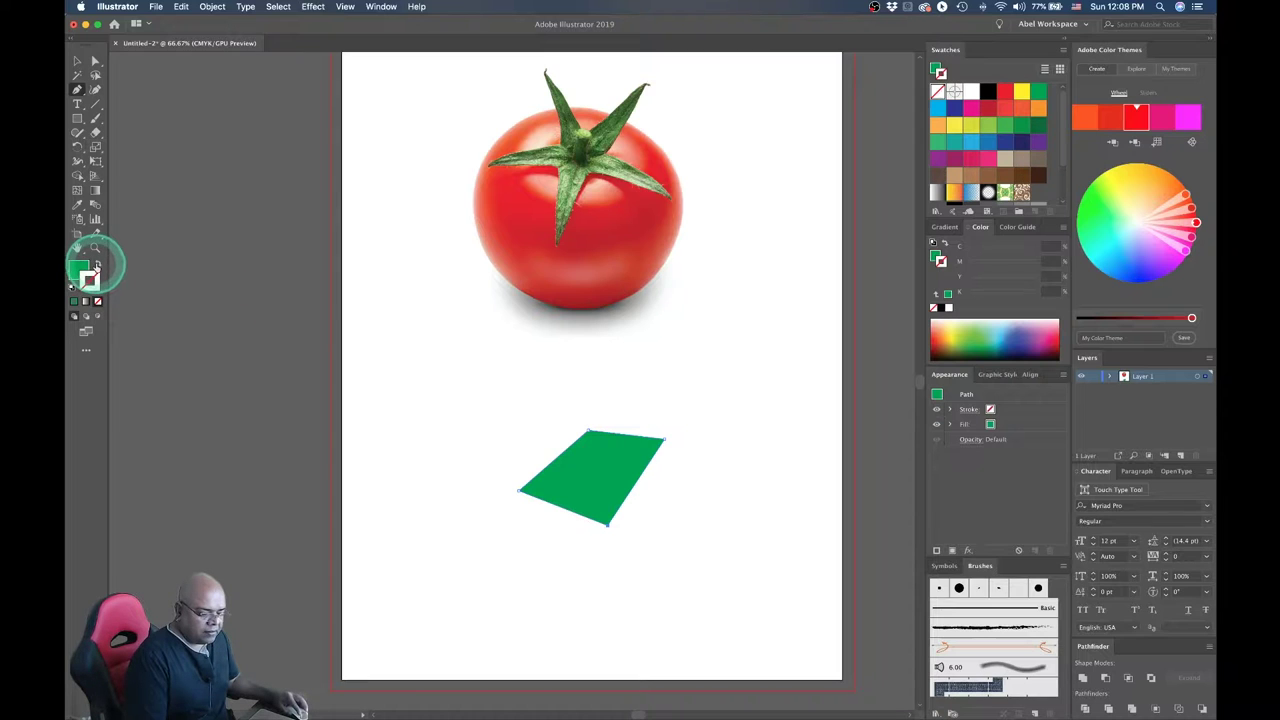
# Swap fill and stroke for a green outline, then begin a curved path left of it
pyautogui.click(97, 264)
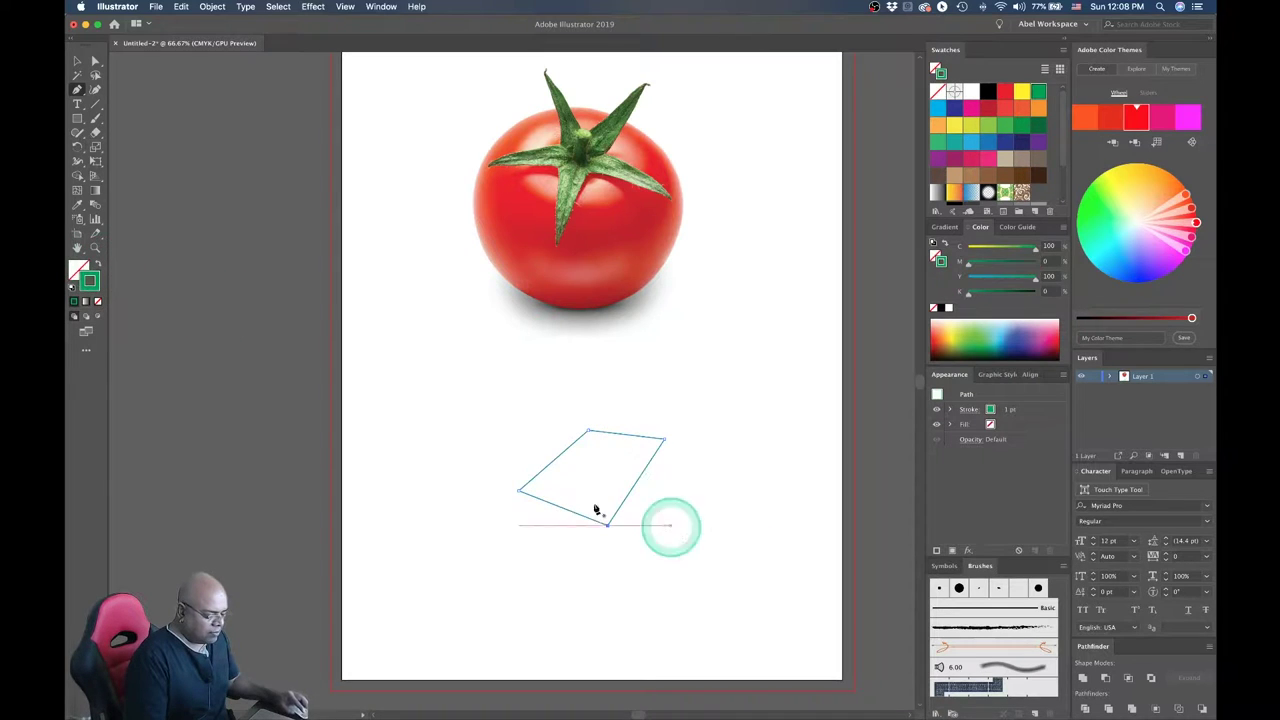
pyautogui.click(462, 519)
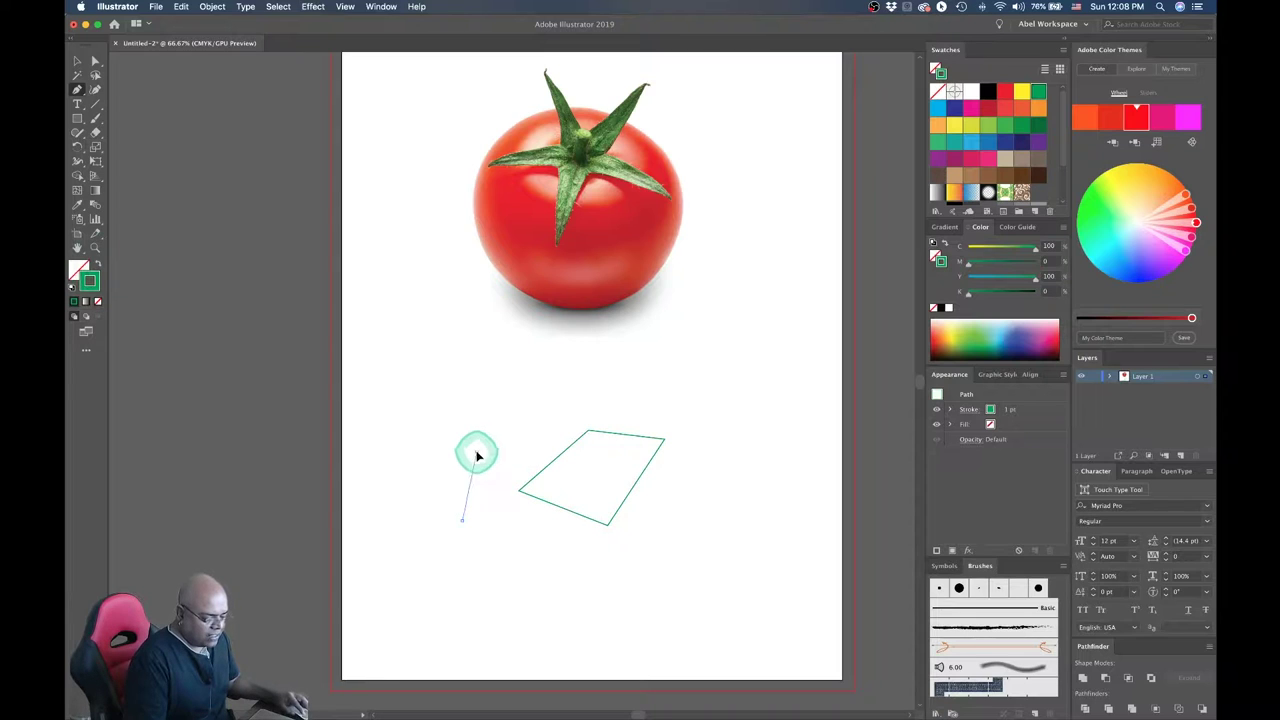
pyautogui.moveTo(476, 452)
pyautogui.mouseDown()
pyautogui.moveTo(532, 412)
pyautogui.moveTo(519, 410)
pyautogui.mouseUp()
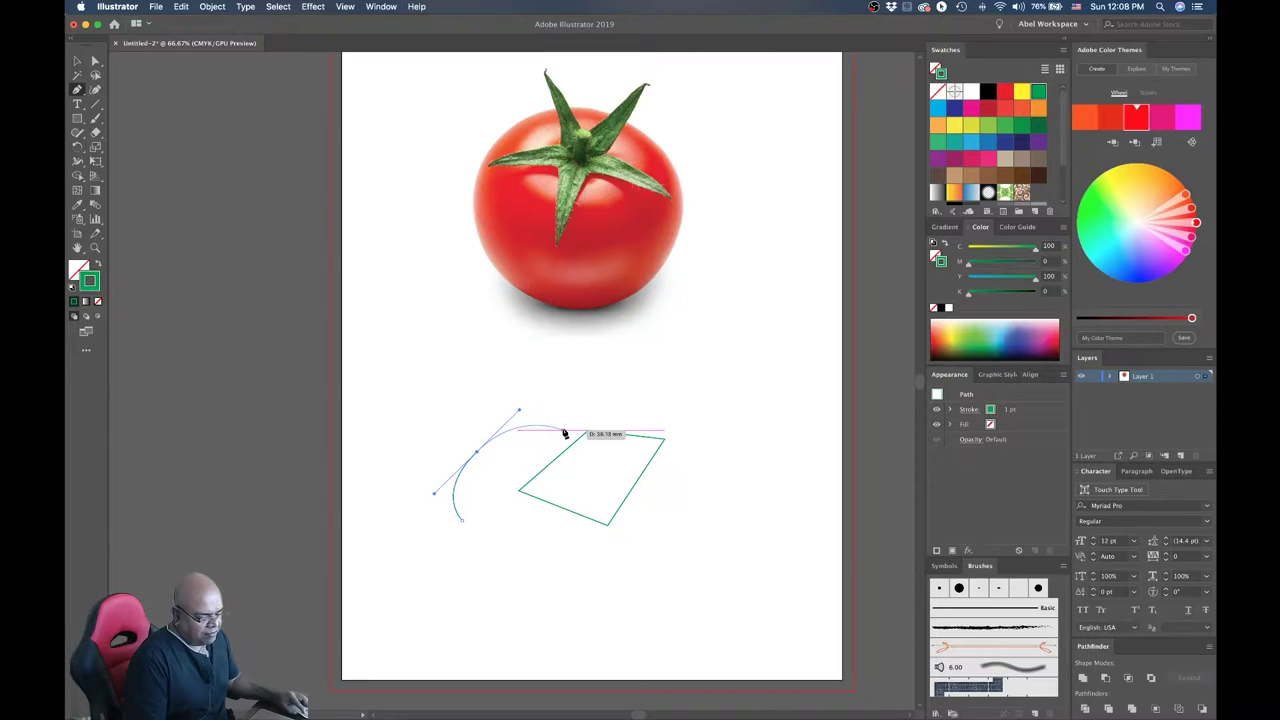
pyautogui.click(564, 434)
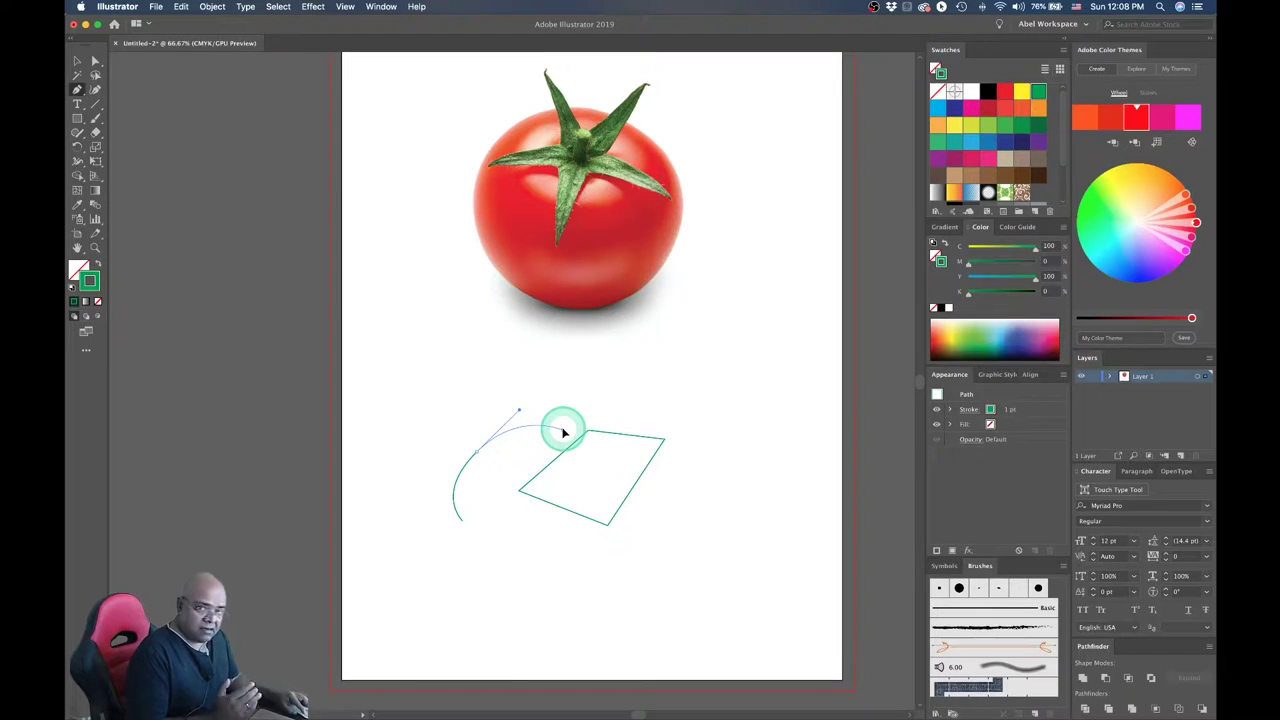
pyautogui.moveTo(564, 432)
pyautogui.mouseDown()
pyautogui.moveTo(599, 449)
pyautogui.moveTo(516, 473)
pyautogui.moveTo(513, 519)
pyautogui.moveTo(463, 525)
pyautogui.mouseUp()
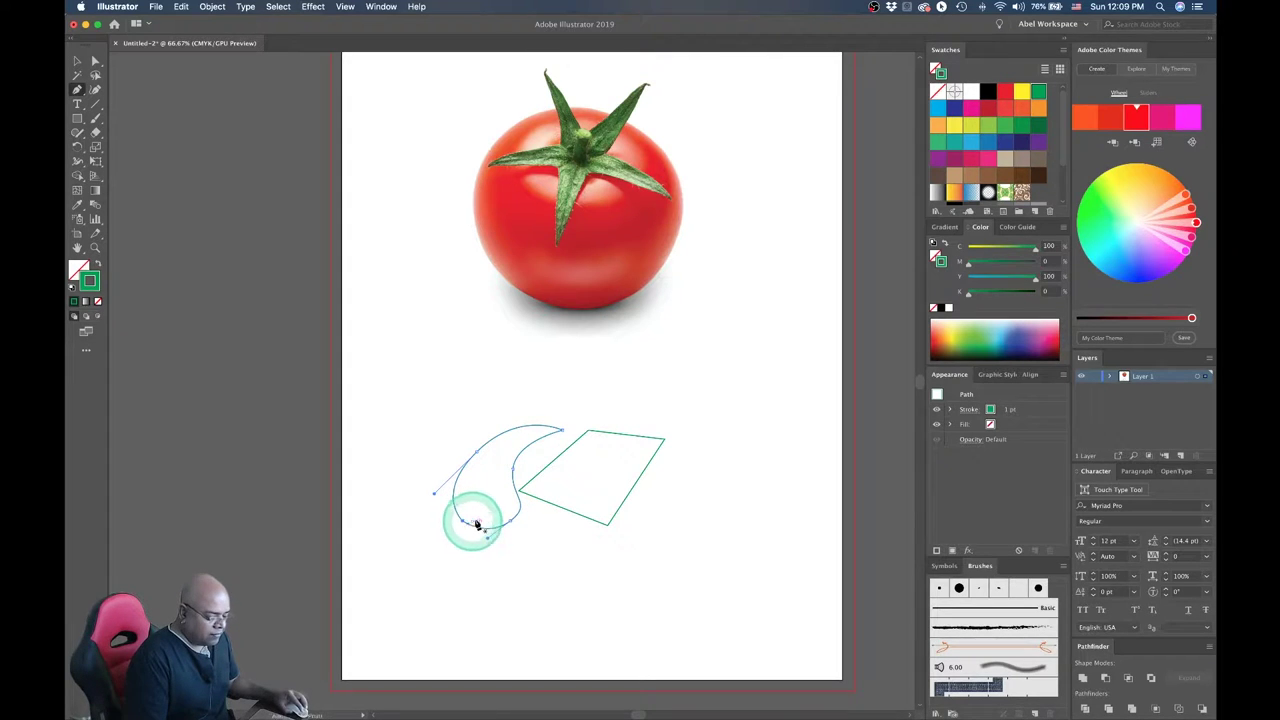
# Add a curved anchor near the quadrilateral's left corner and finish the teardrop-like path
pyautogui.click(520, 480)
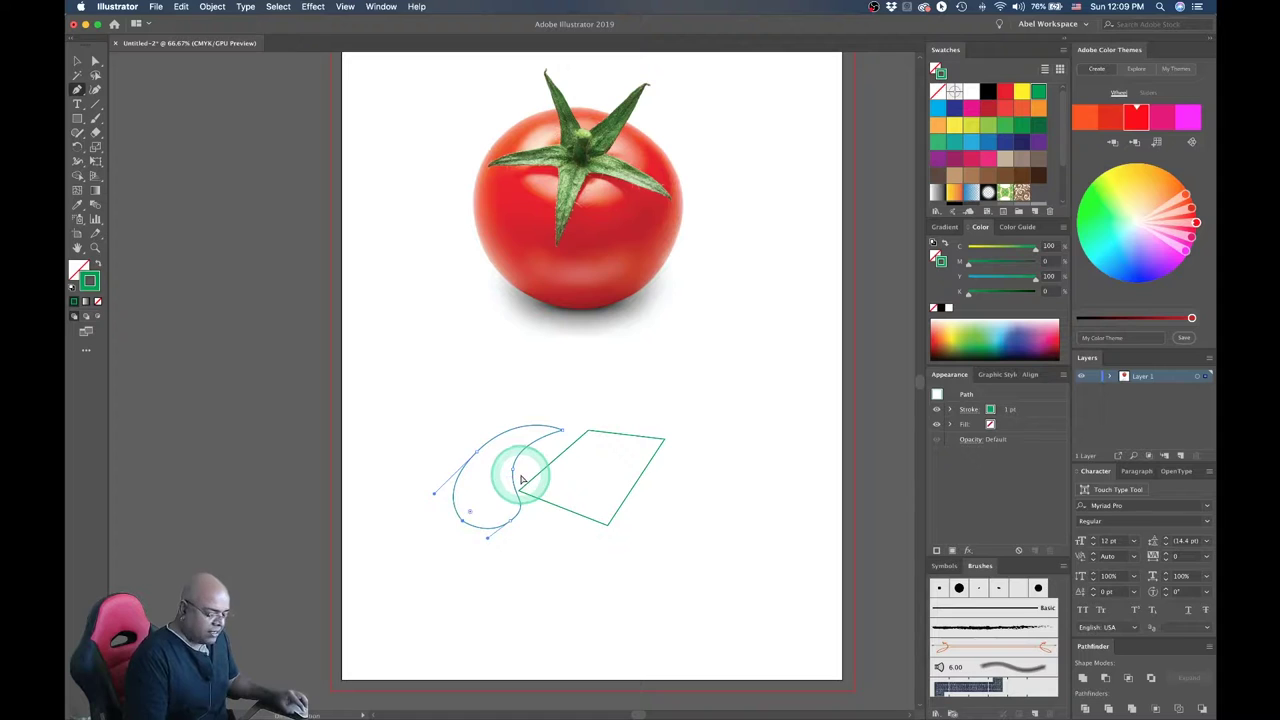
pyautogui.moveTo(520, 474); pyautogui.dragTo(513, 512)
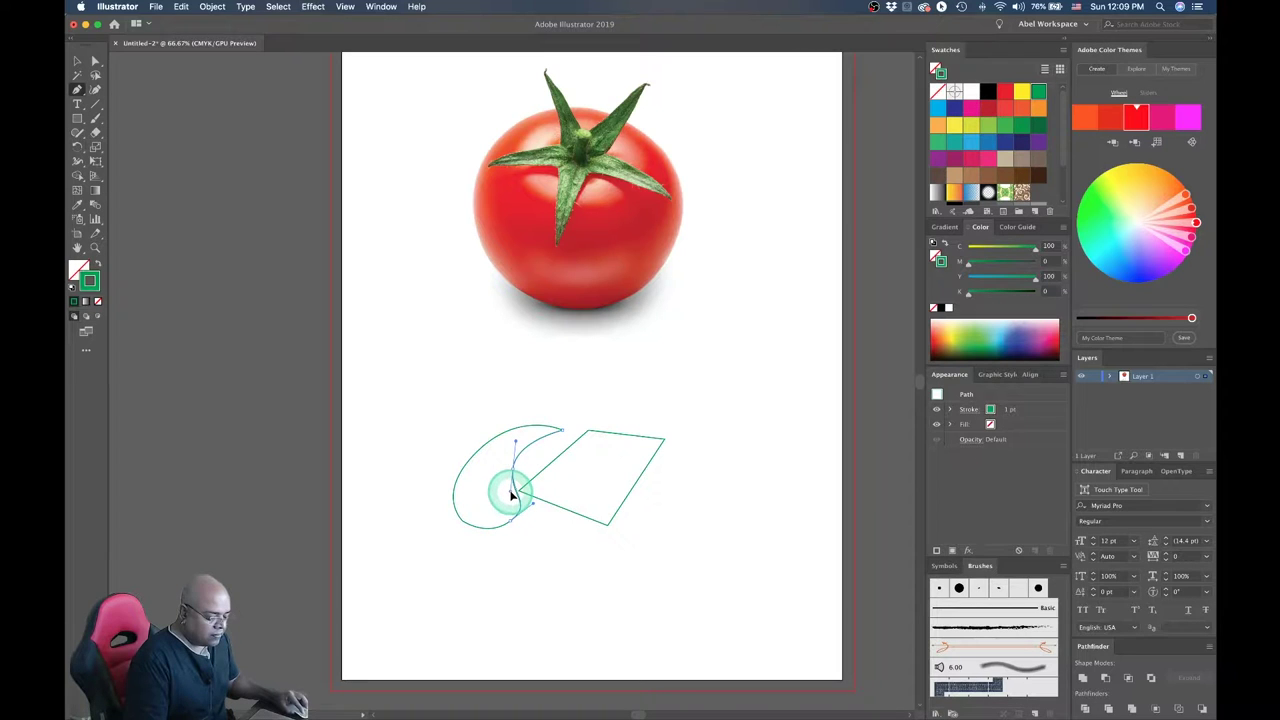
pyautogui.moveTo(511, 492); pyautogui.dragTo(533, 500)
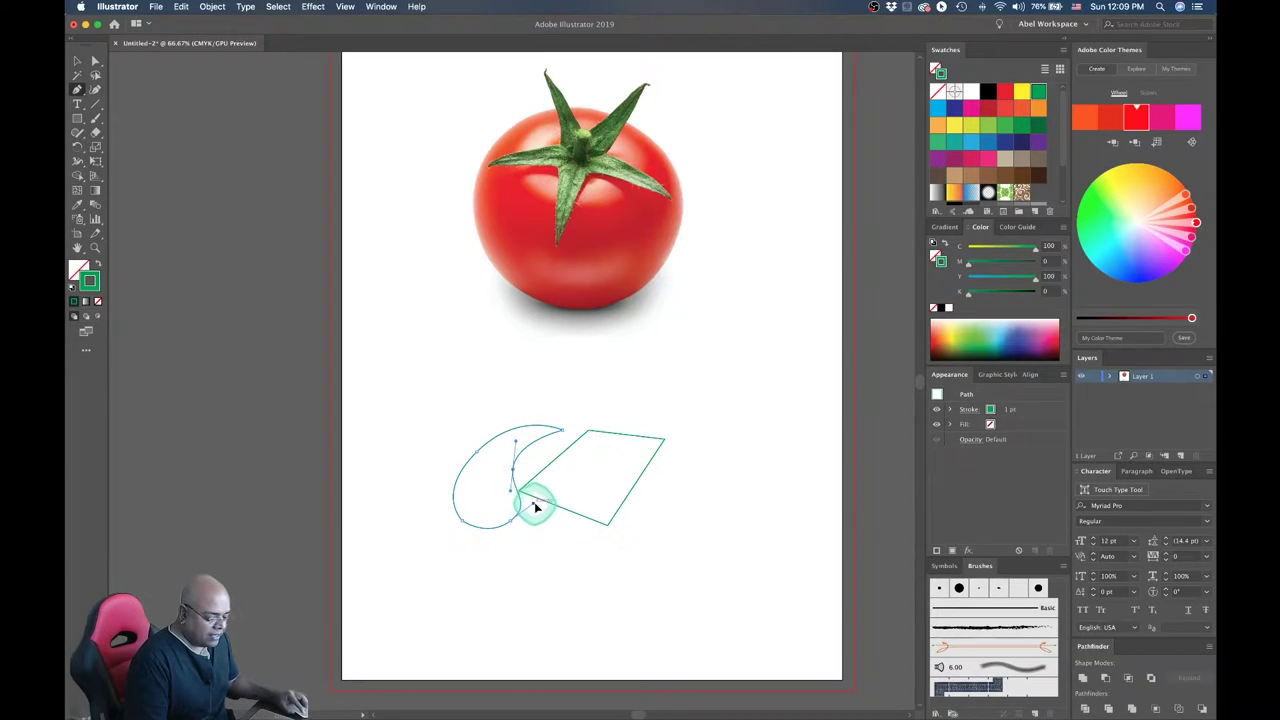
pyautogui.moveTo(531, 500)
pyautogui.mouseDown()
pyautogui.moveTo(509, 492)
pyautogui.moveTo(462, 523)
pyautogui.mouseUp()
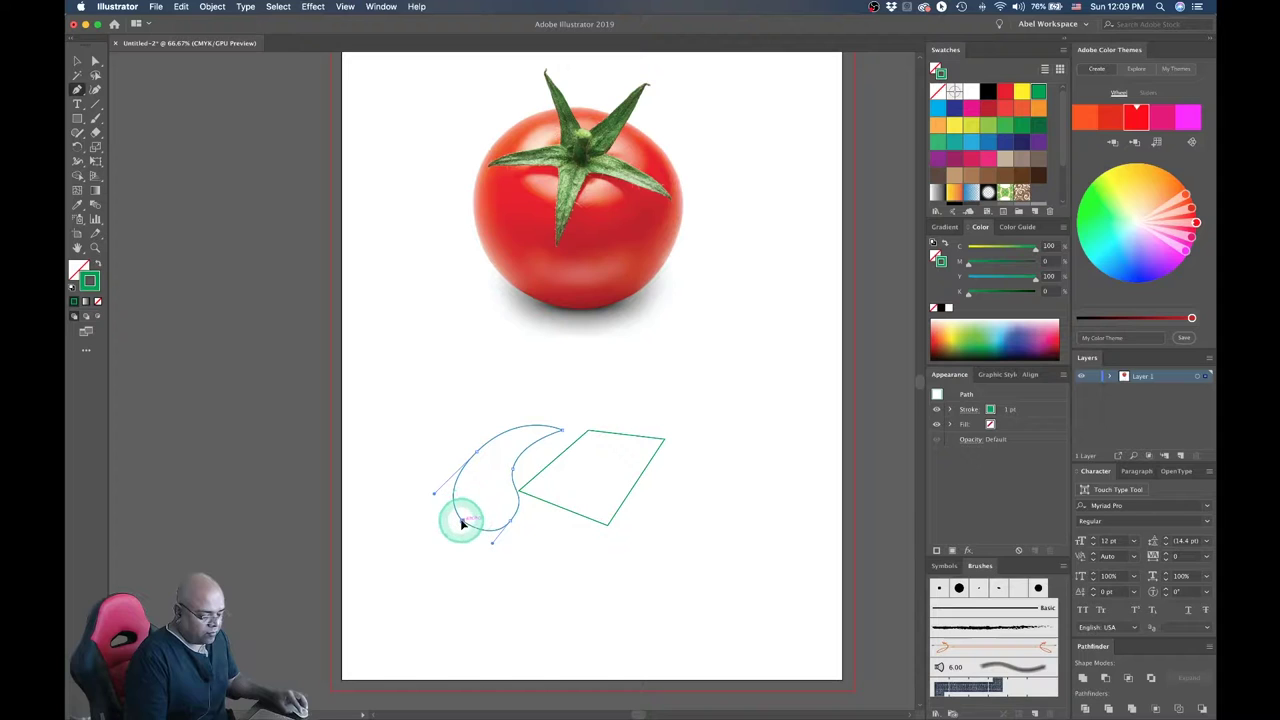
pyautogui.keyDown('super'); pyautogui.click(443, 387); pyautogui.keyUp('super')
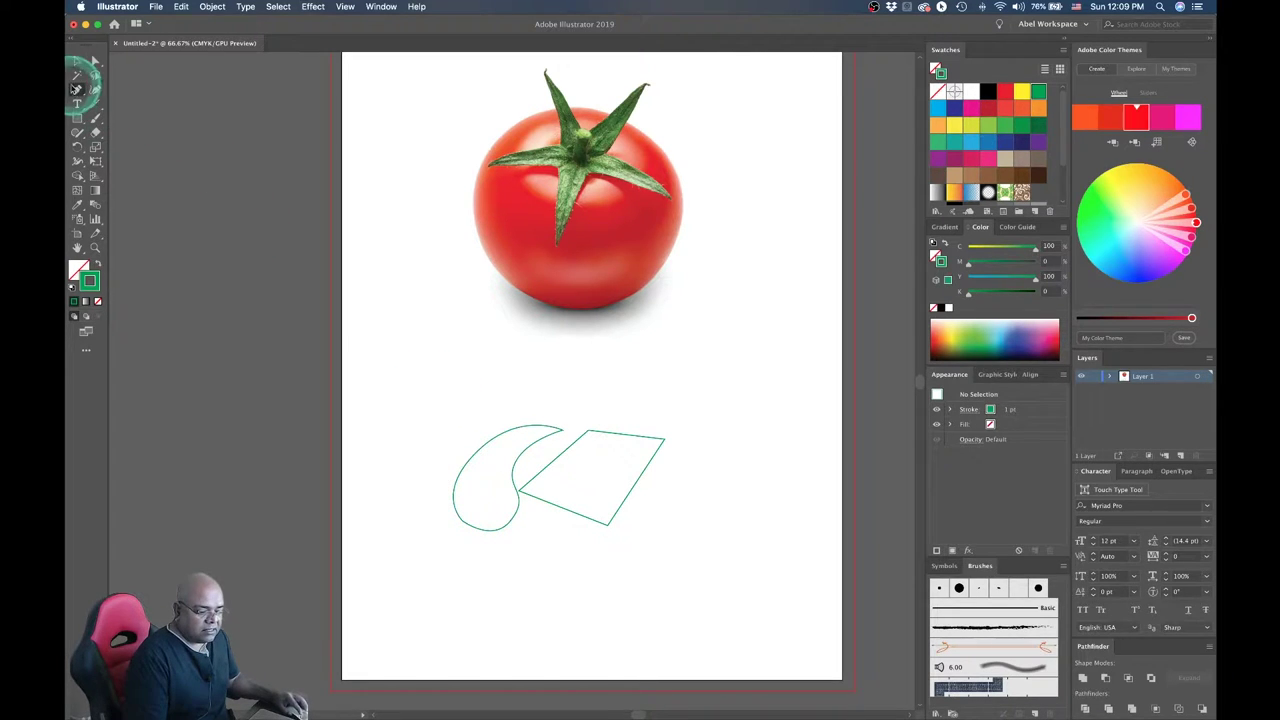
# Begin a third shape right of the quadrilateral with curved anchors
pyautogui.moveTo(588, 431)
pyautogui.mouseDown()
pyautogui.moveTo(706, 434)
pyautogui.moveTo(705, 513)
pyautogui.mouseUp()
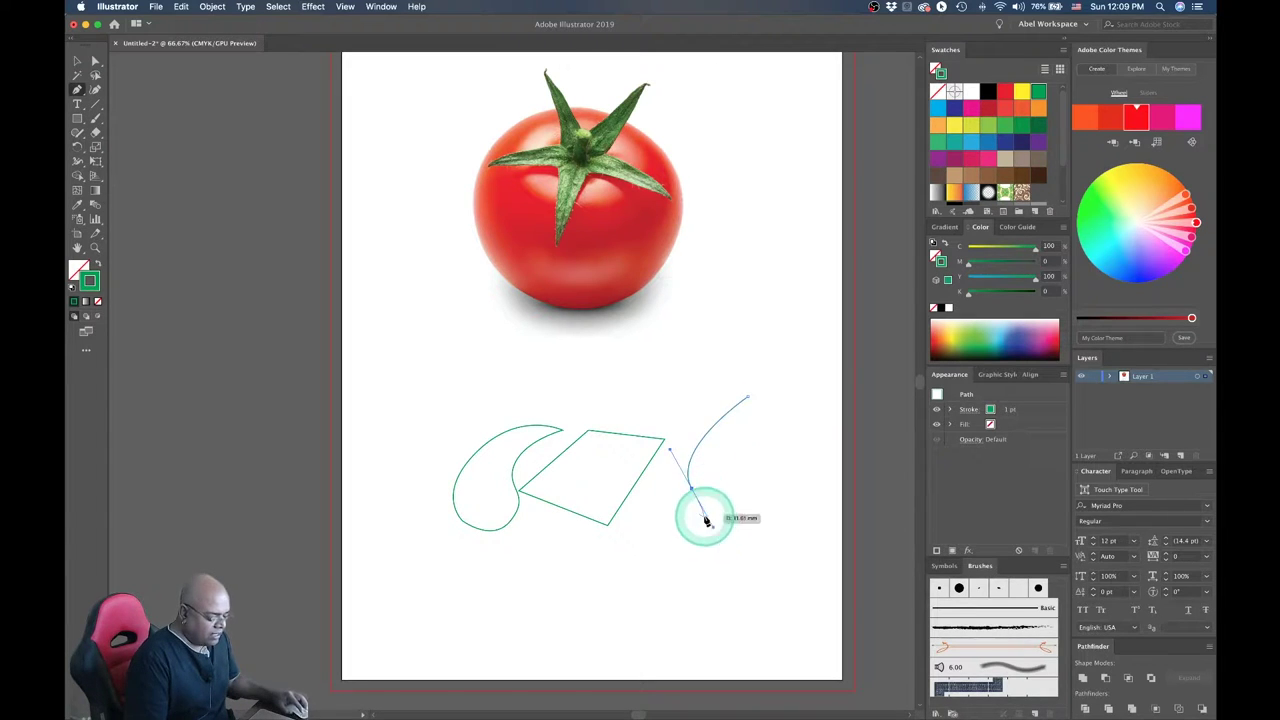
pyautogui.click(694, 491)
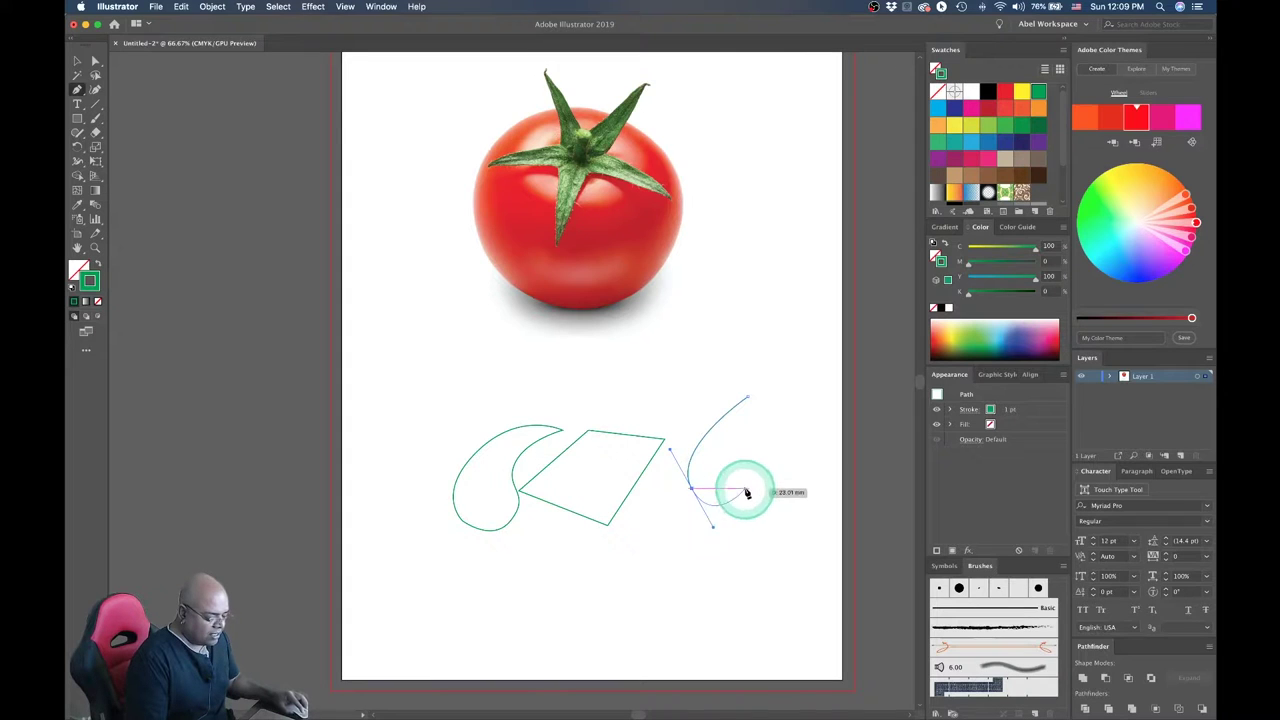
pyautogui.moveTo(694, 492); pyautogui.dragTo(704, 514)
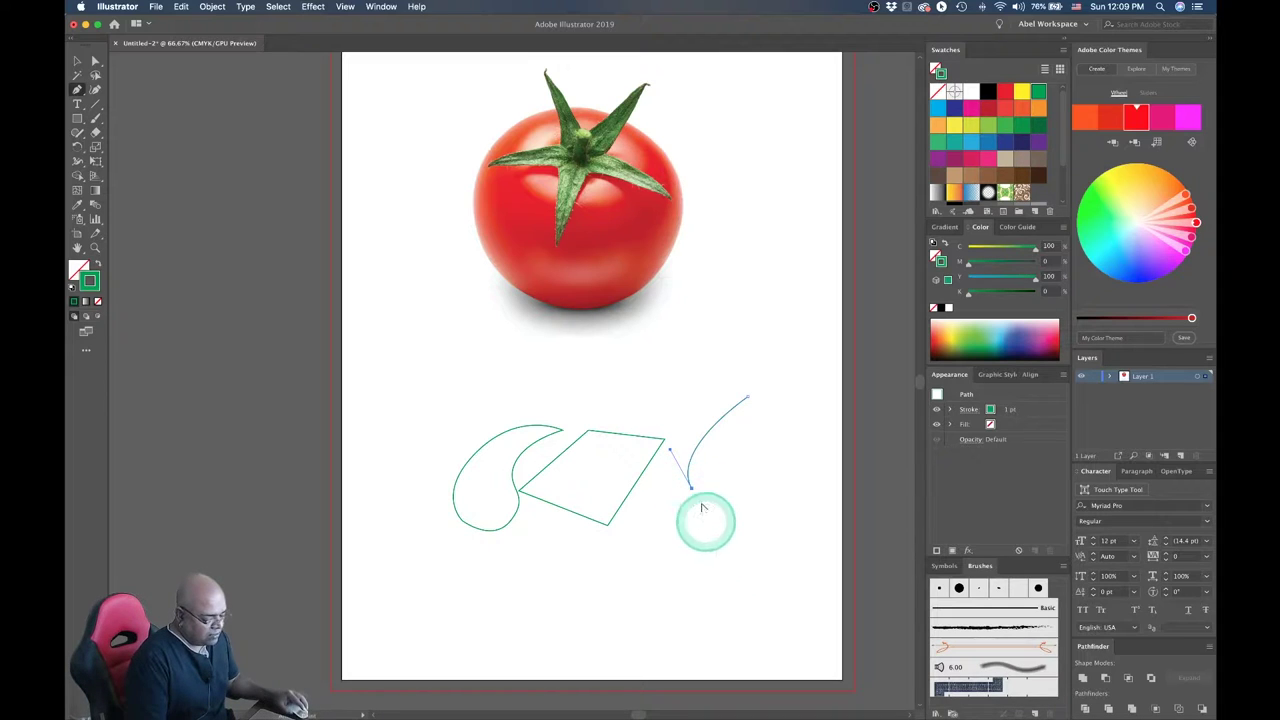
pyautogui.moveTo(699, 518); pyautogui.dragTo(767, 464)
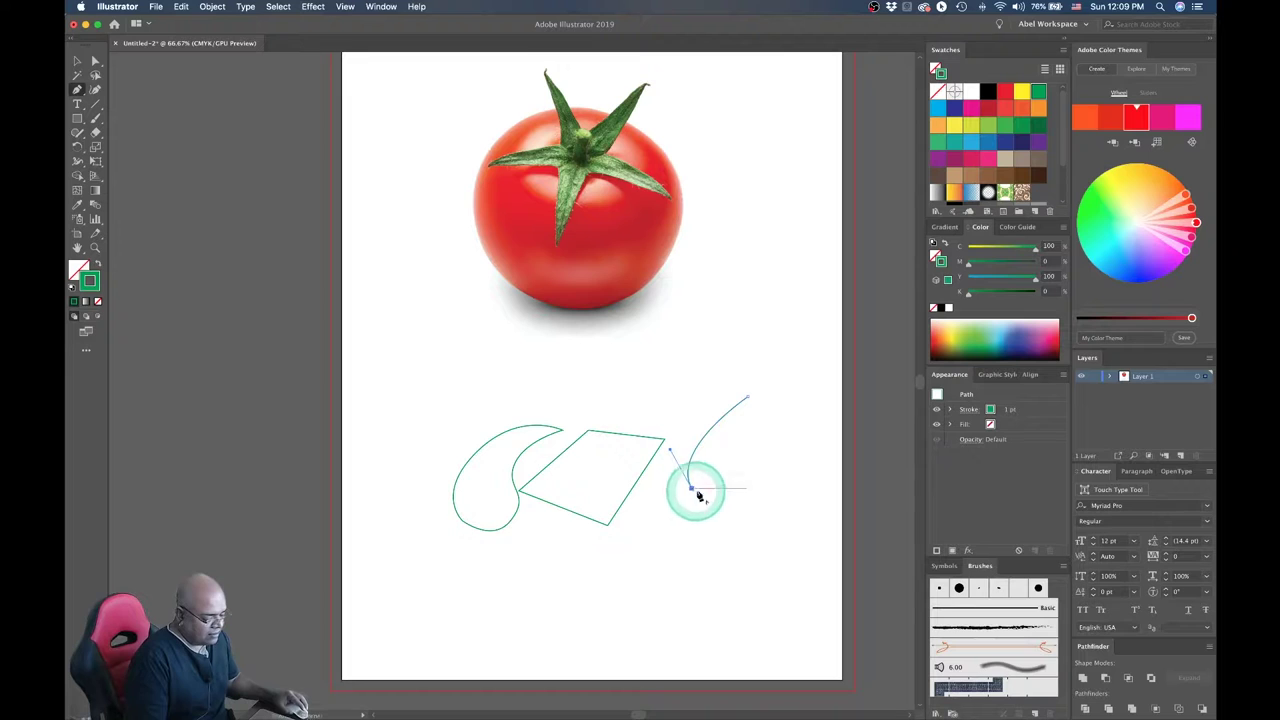
pyautogui.click(763, 458)
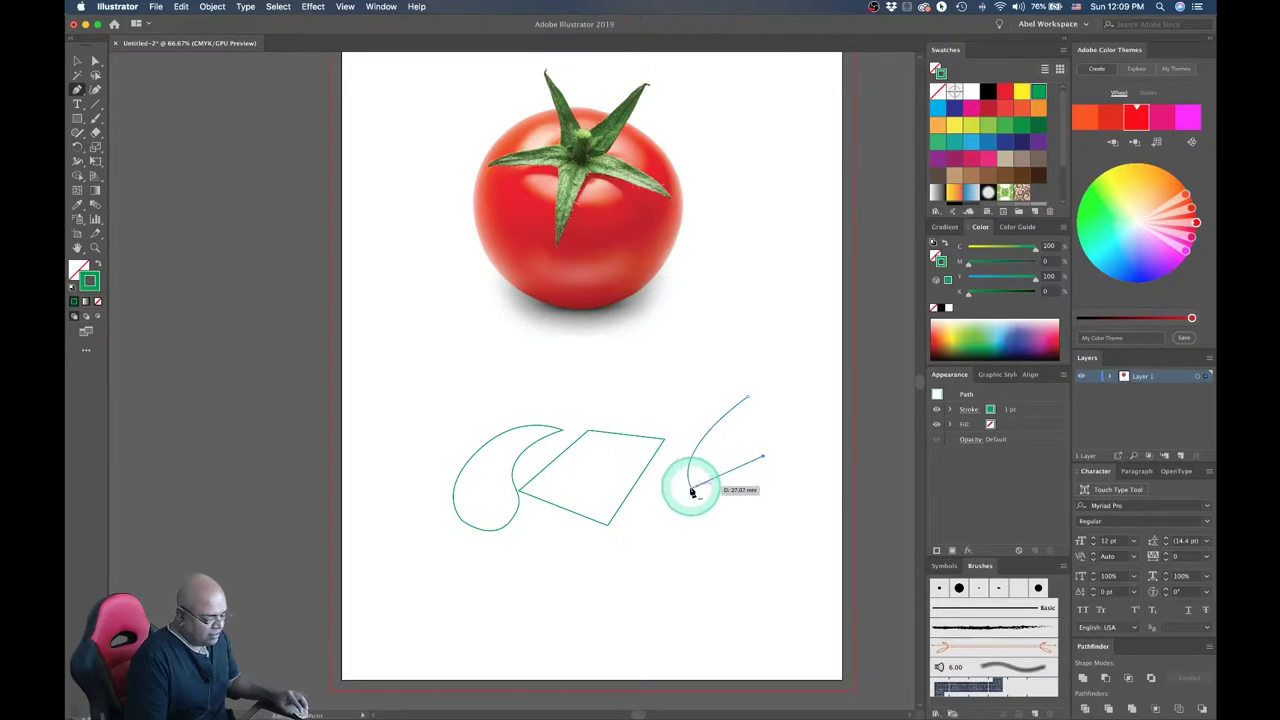
pyautogui.moveTo(702, 540); pyautogui.dragTo(762, 458)
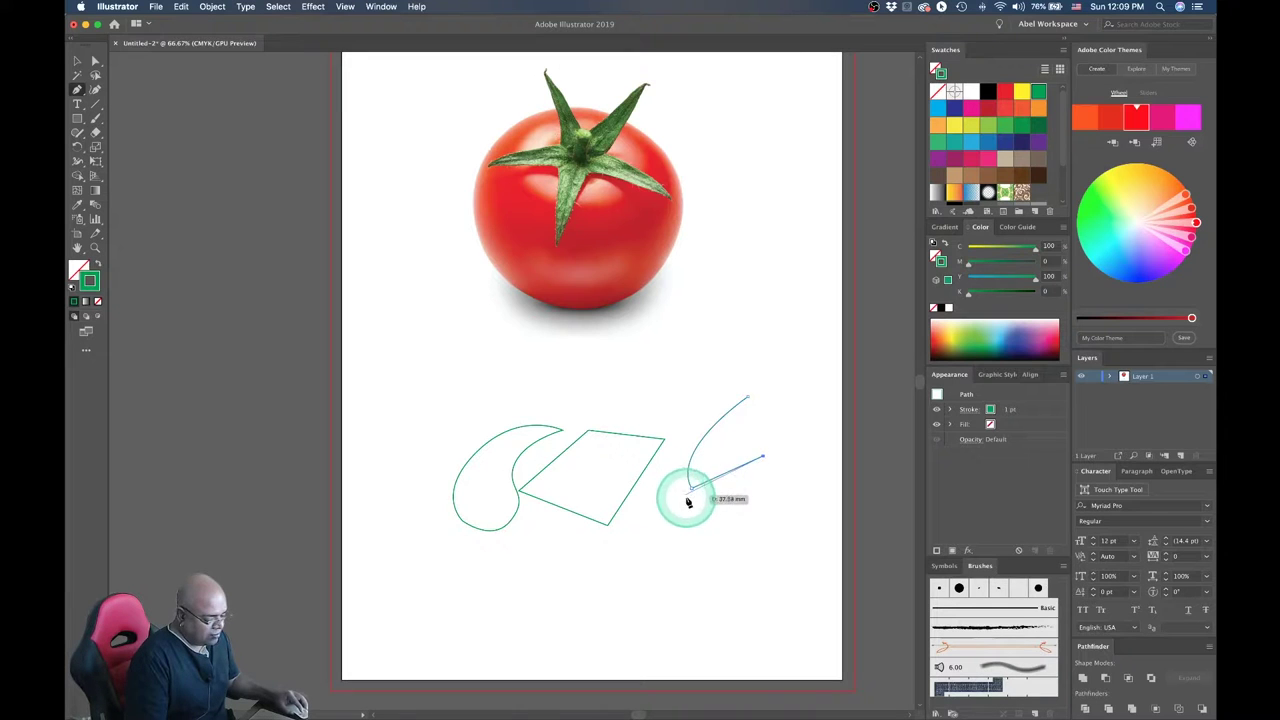
# Add a sharp notch and a bottom-right corner, closing the wedge with a smooth curve
pyautogui.moveTo(747, 530); pyautogui.dragTo(699, 556)
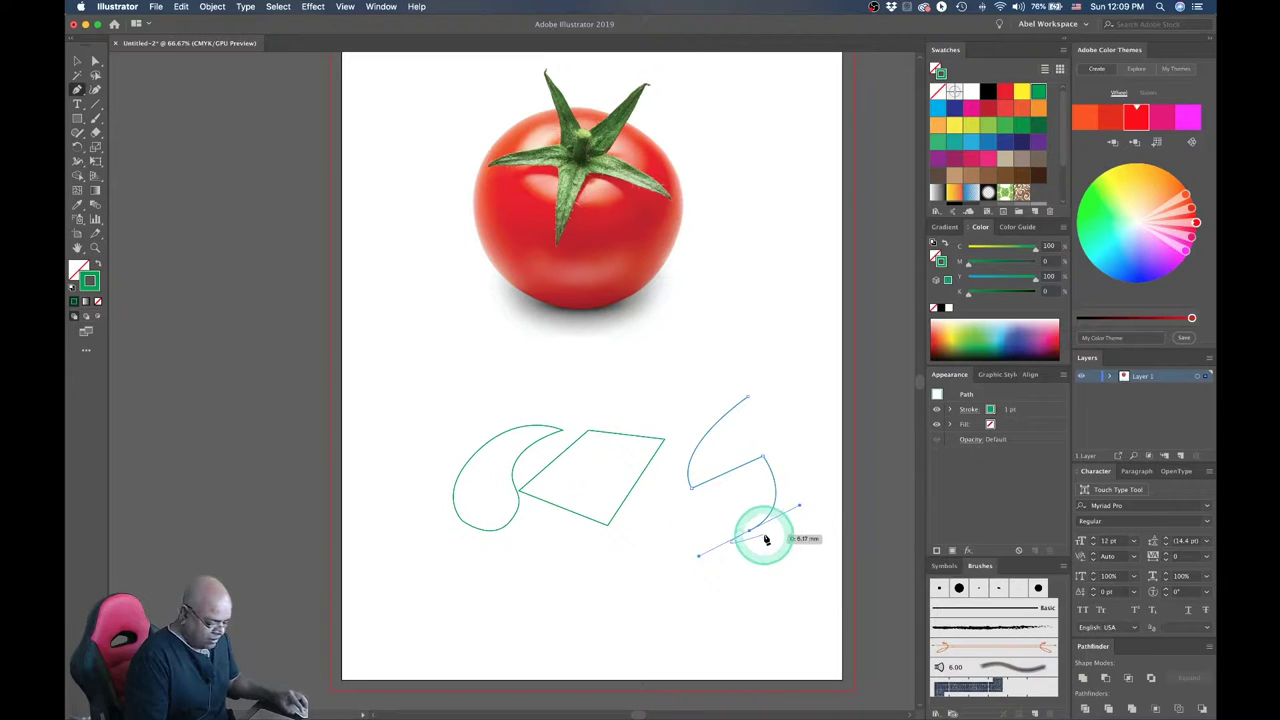
pyautogui.click(750, 532)
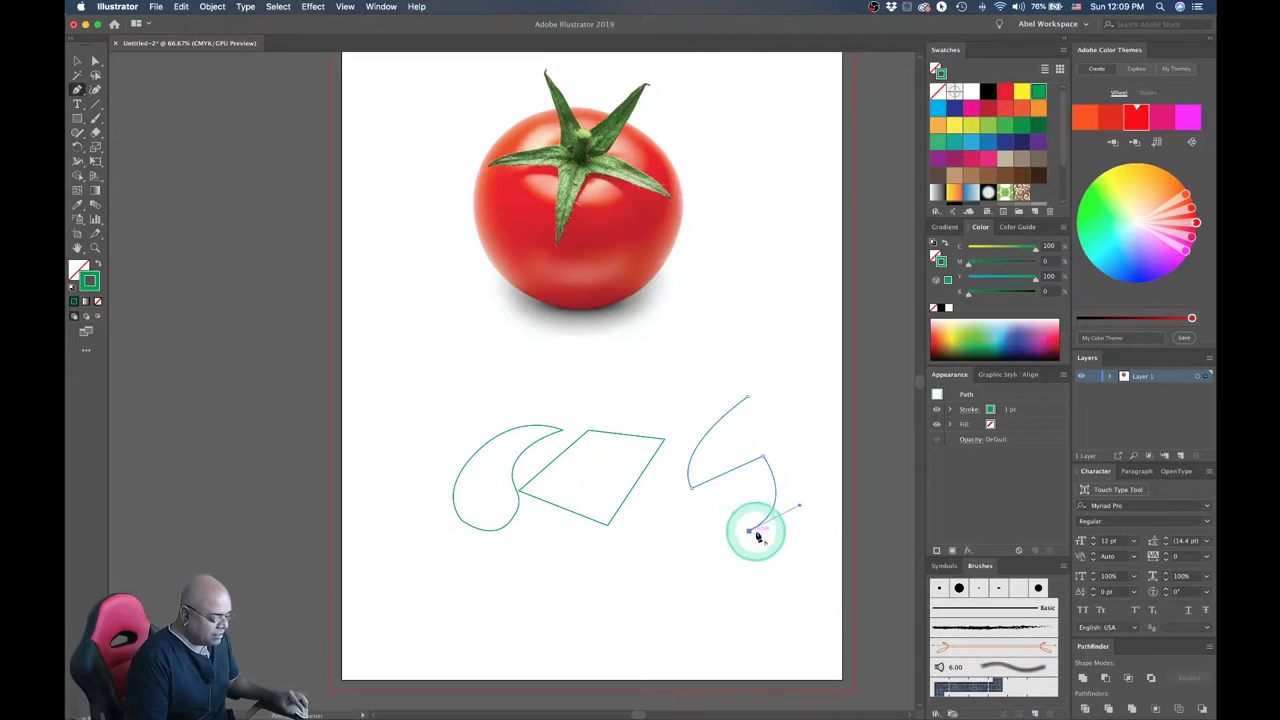
pyautogui.click(819, 538)
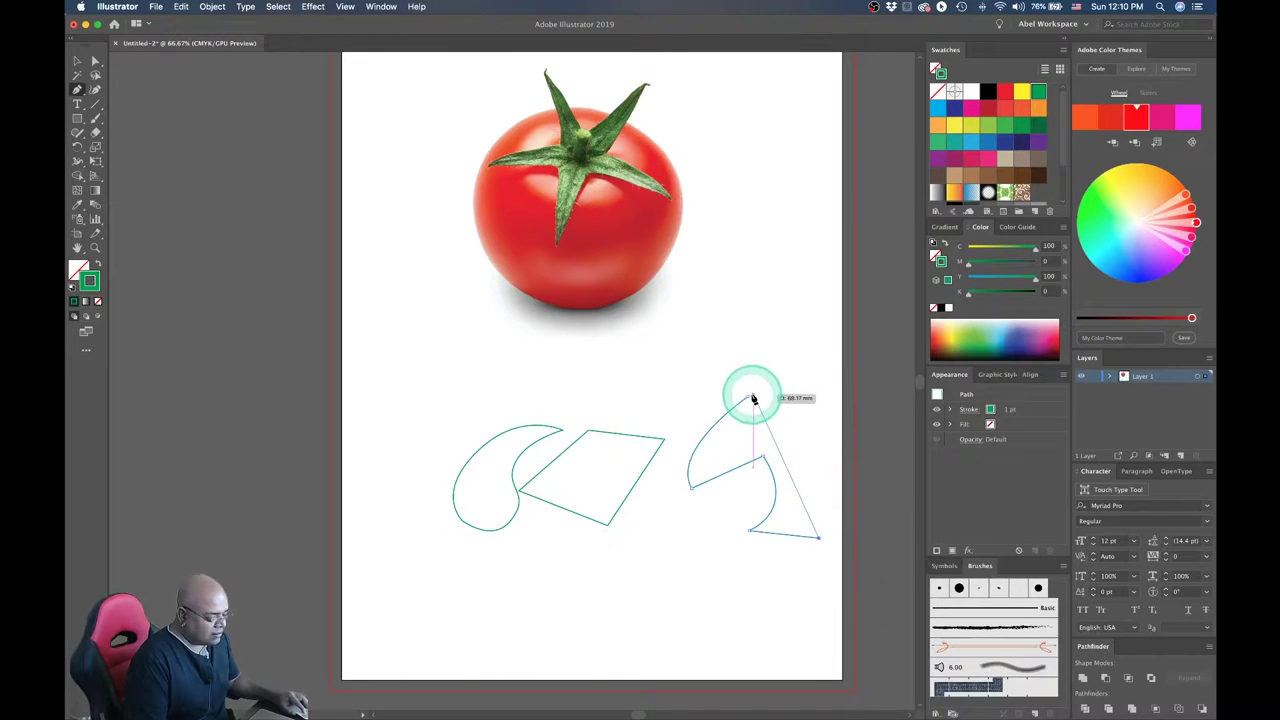
pyautogui.moveTo(748, 400); pyautogui.dragTo(655, 348)
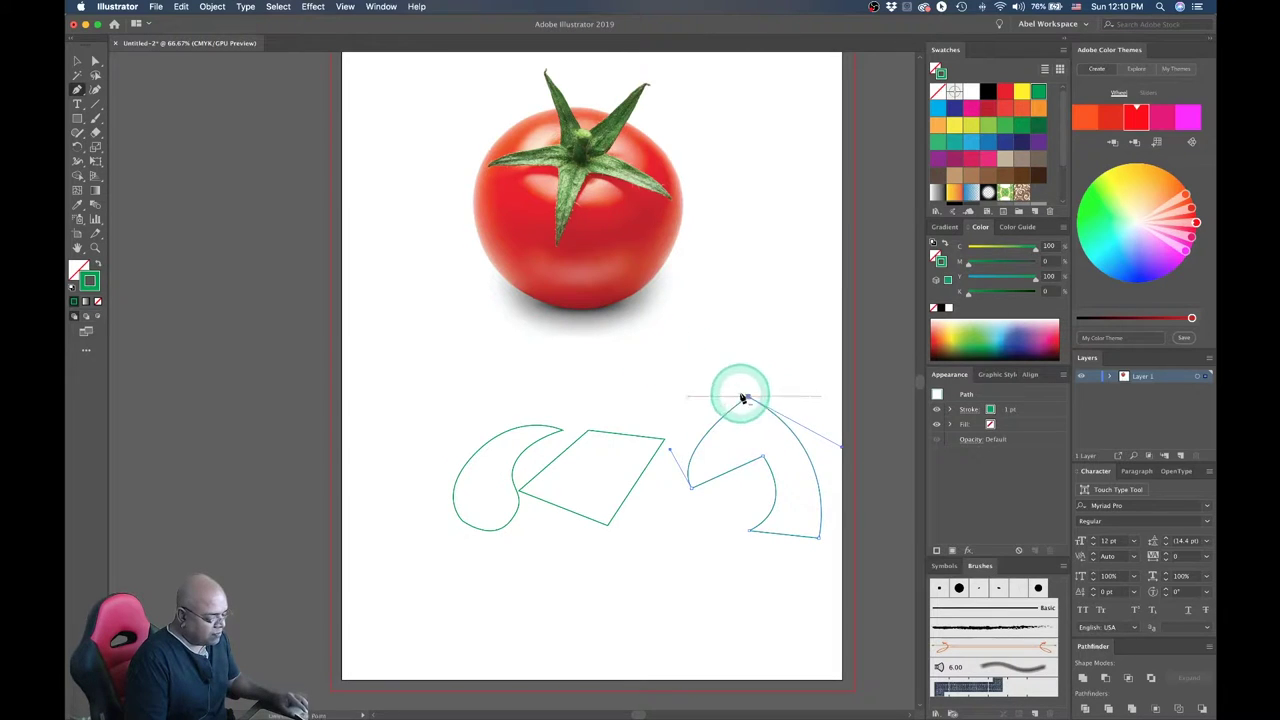
pyautogui.moveTo(655, 348)
pyautogui.mouseDown()
pyautogui.moveTo(800, 395)
pyautogui.moveTo(763, 386)
pyautogui.moveTo(849, 437)
pyautogui.moveTo(803, 437)
pyautogui.moveTo(680, 395)
pyautogui.mouseUp()
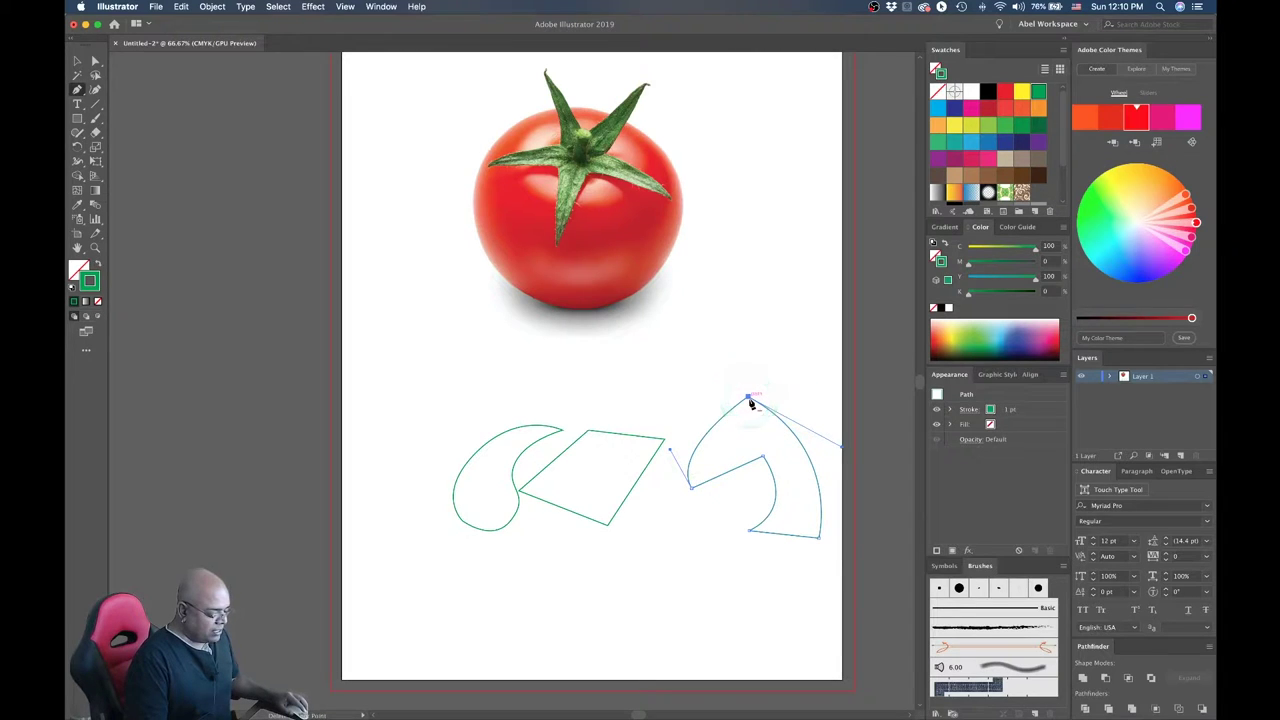
# Select the quadrilateral outline
pyautogui.click(663, 436)
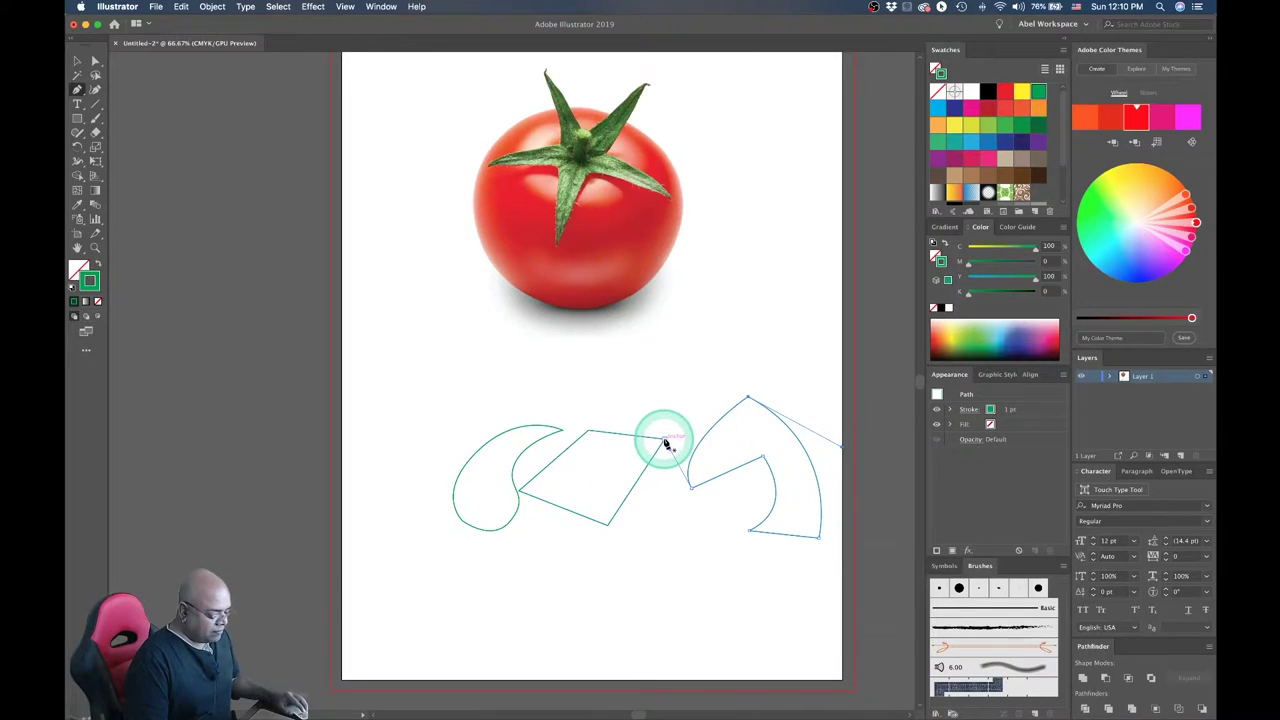
pyautogui.moveTo(663, 446)
pyautogui.mouseDown()
pyautogui.moveTo(656, 459)
pyautogui.moveTo(663, 446)
pyautogui.mouseUp()
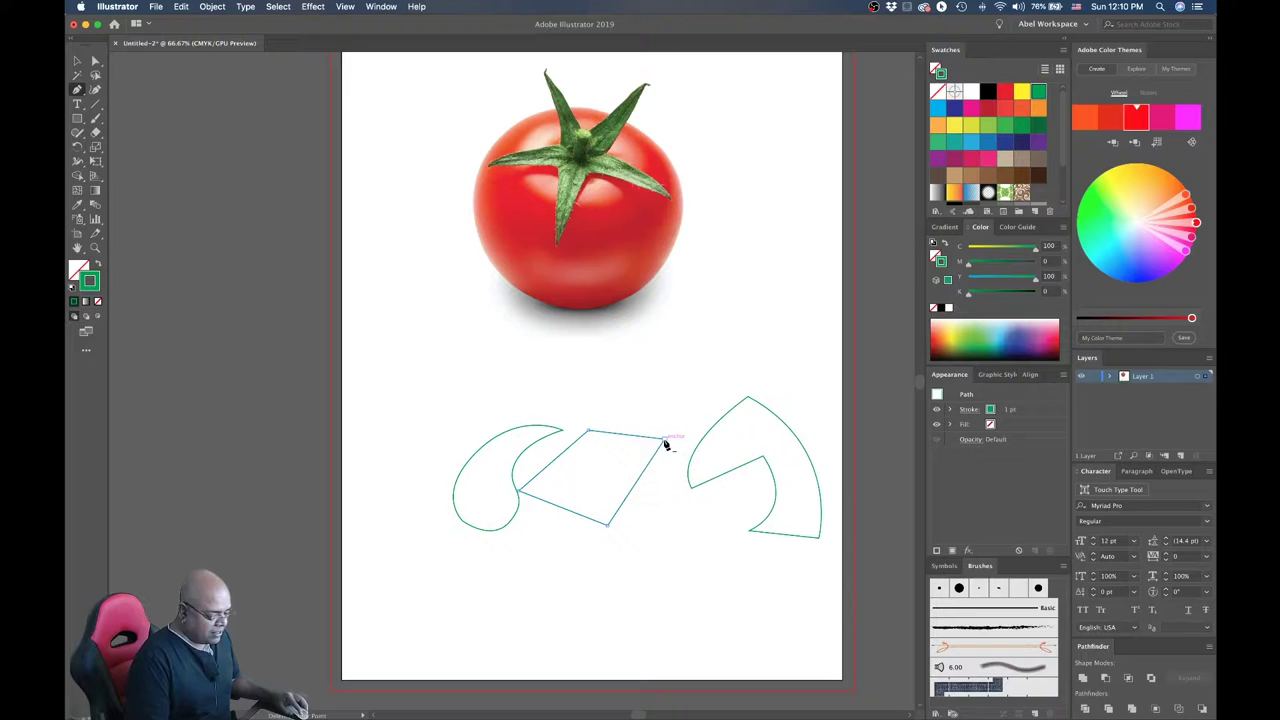
pyautogui.moveTo(574, 449); pyautogui.dragTo(557, 463)
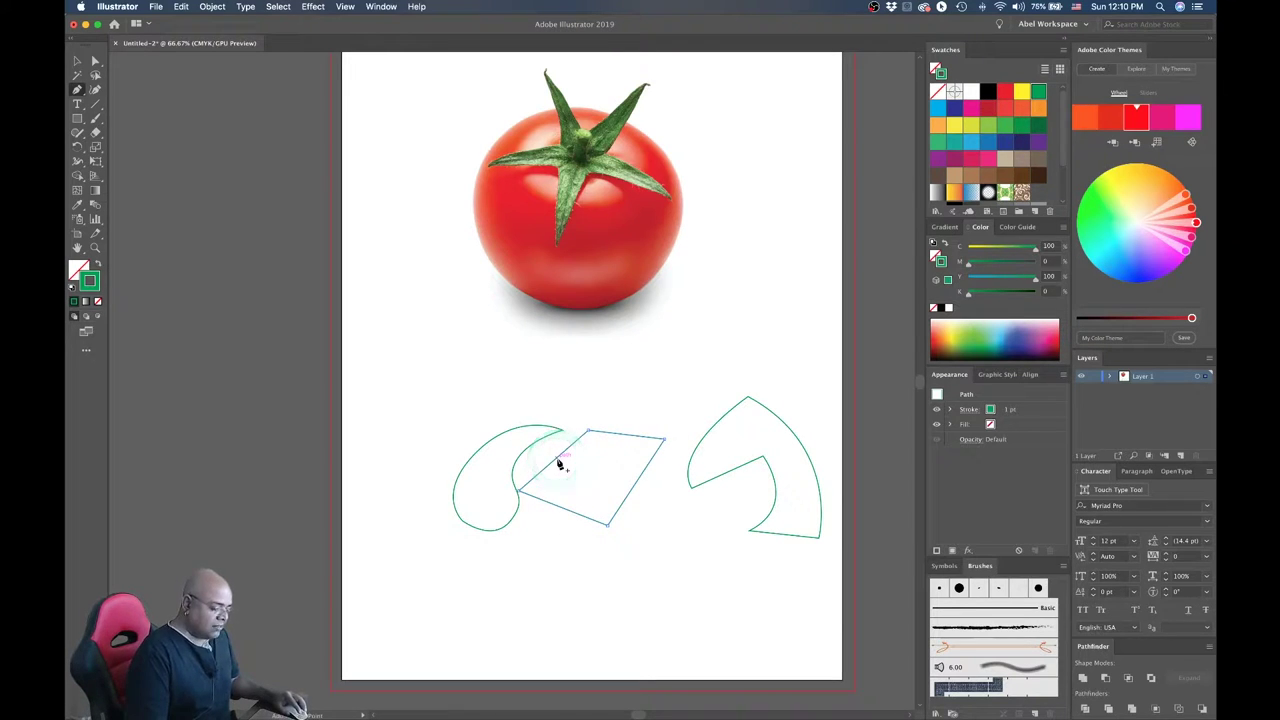
# Rework the quadrilateral's top-right corner point and close the four-sided shape at its first point
pyautogui.click(665, 440)
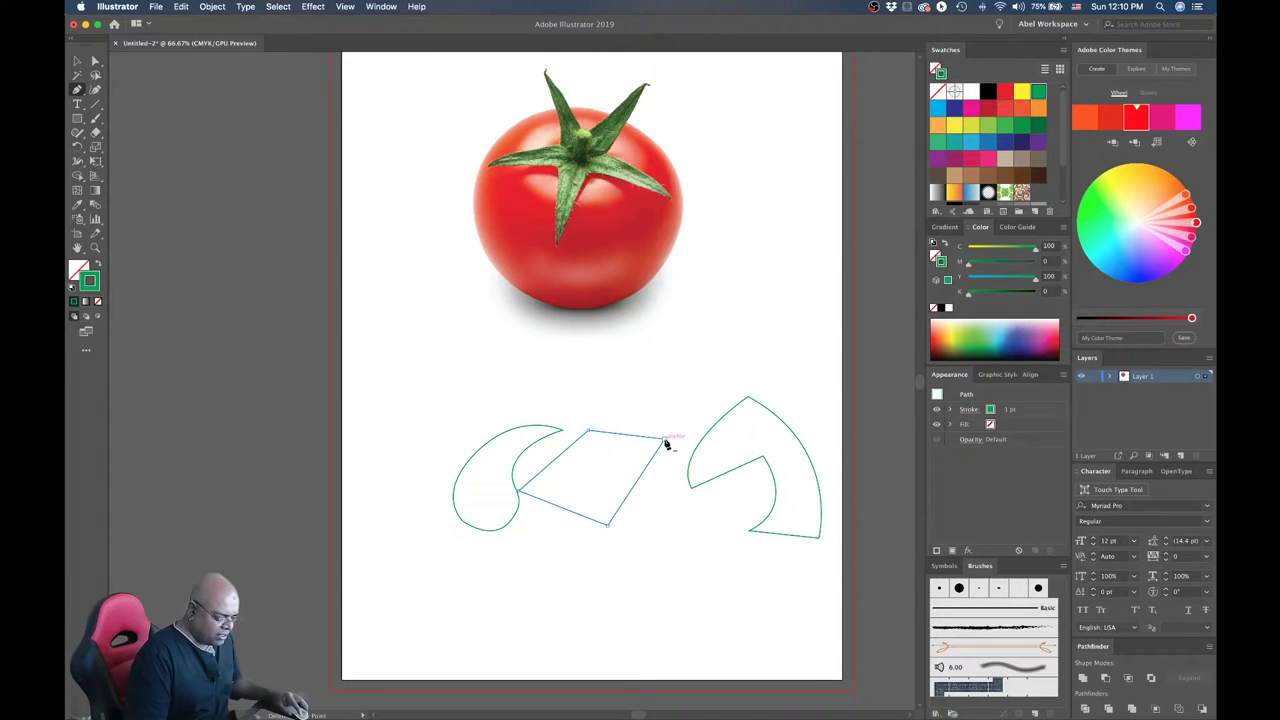
pyautogui.click(664, 438)
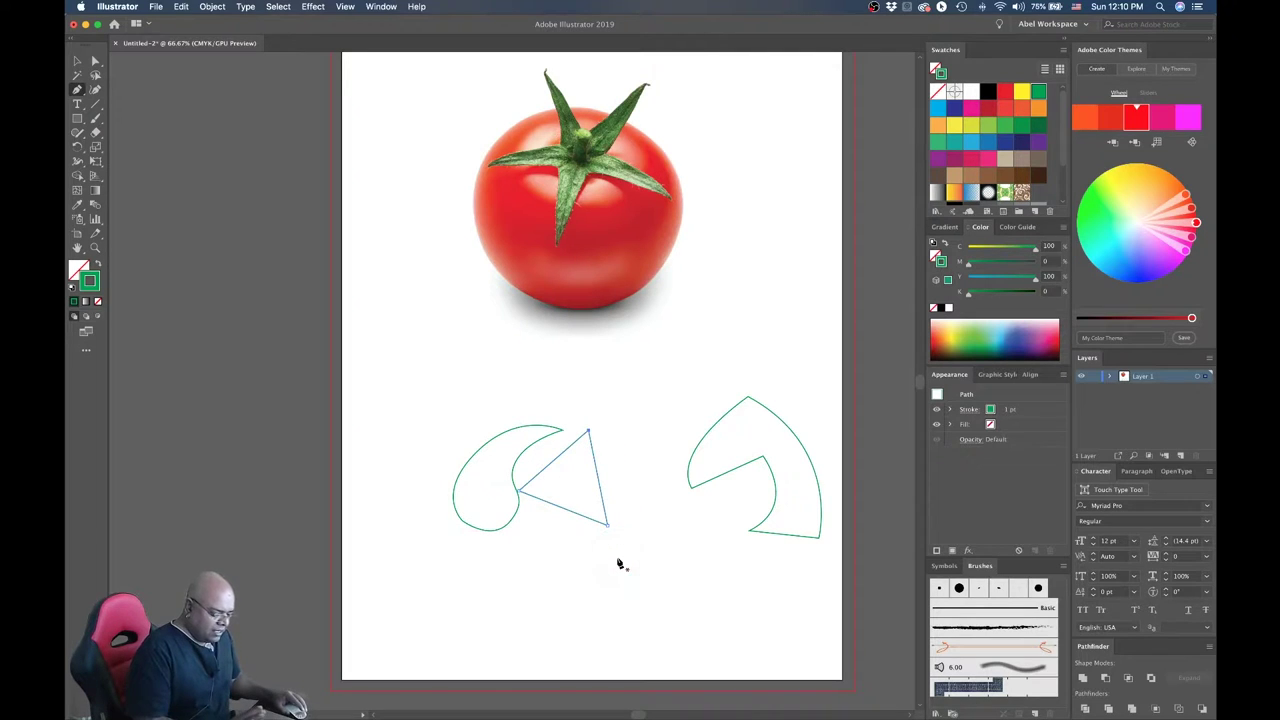
pyautogui.press('cmd+z')
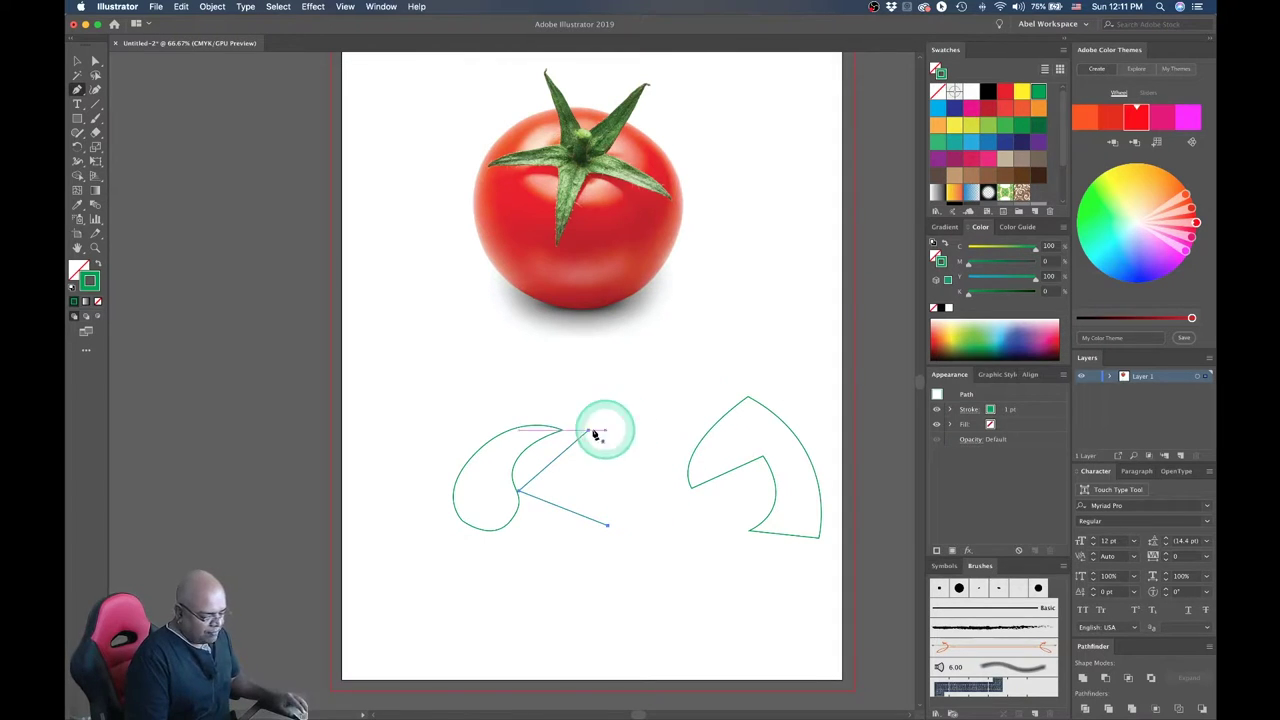
pyautogui.press('super+shift+z')
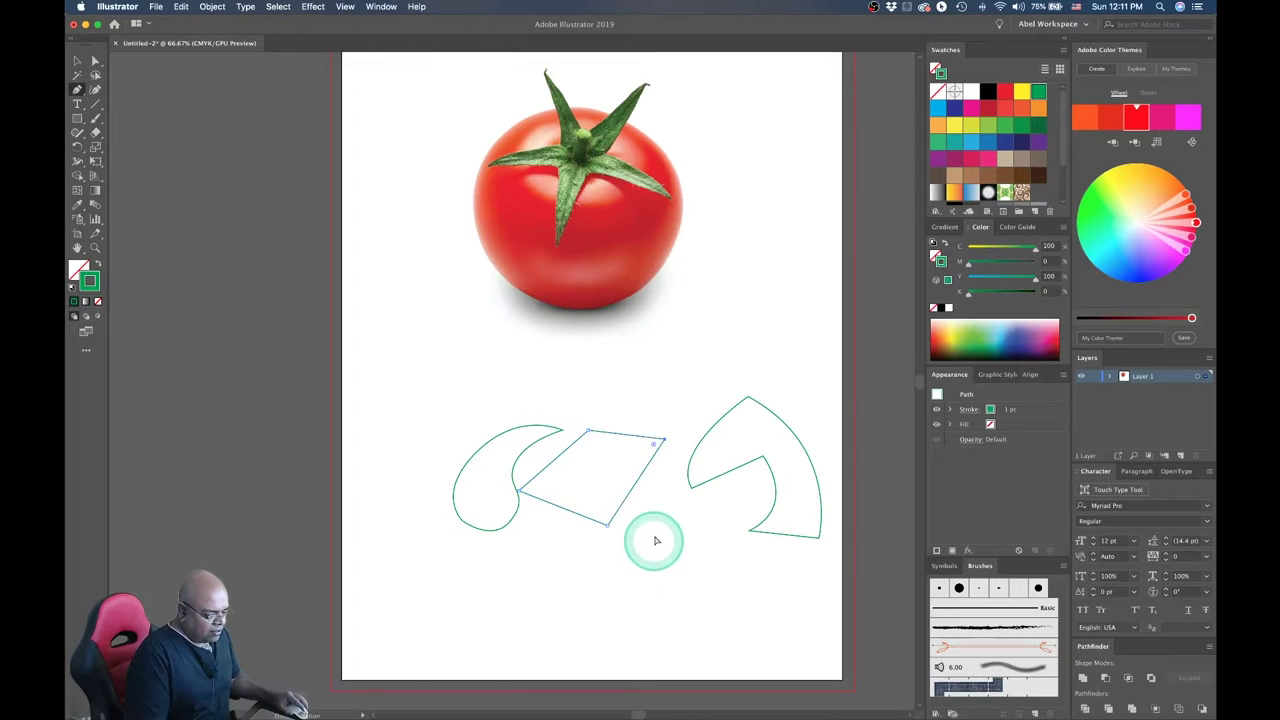
pyautogui.click(663, 439)
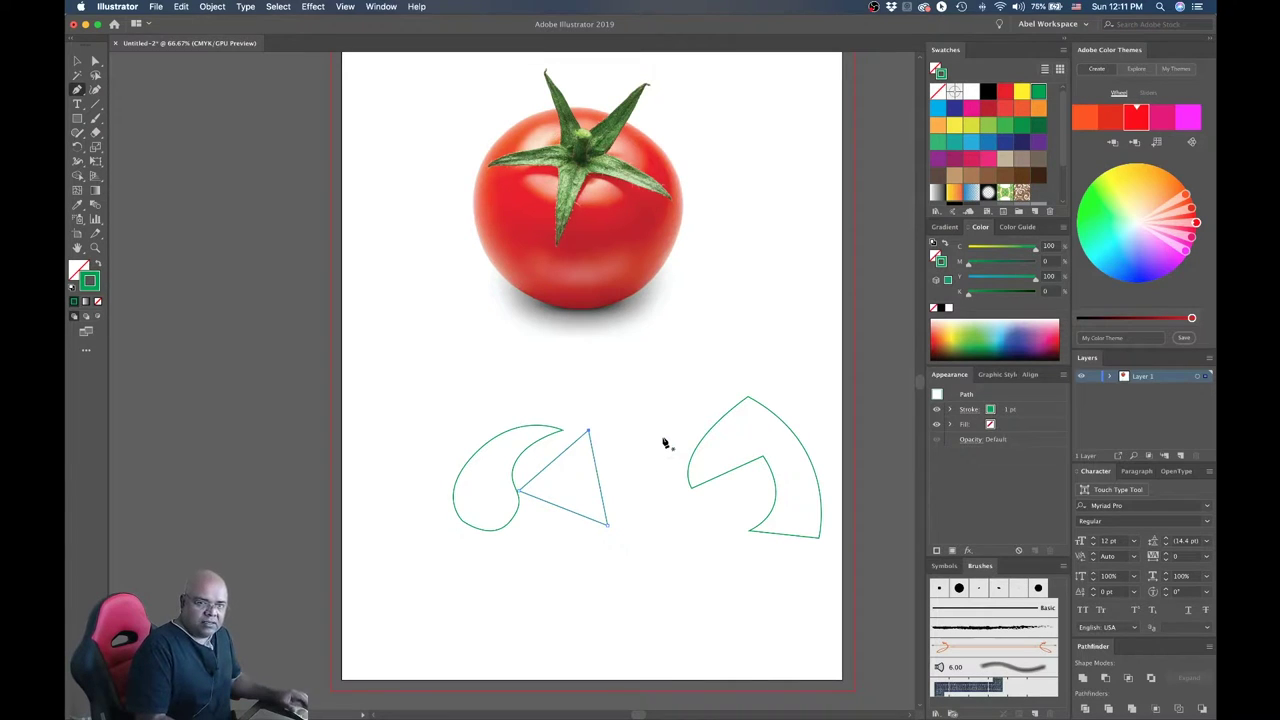
pyautogui.click(663, 438)
pyautogui.click(607, 432)
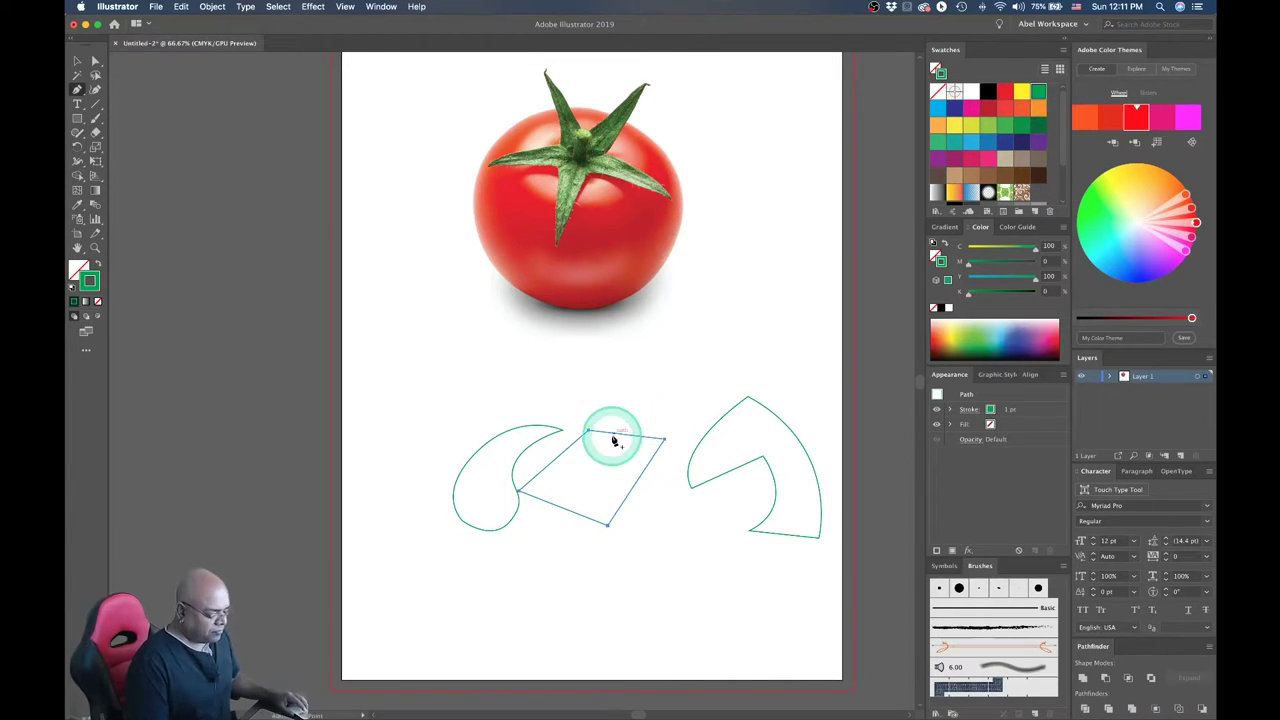
# Add an anchor point midway along the quadrilateral's left edge
pyautogui.click(80, 92)
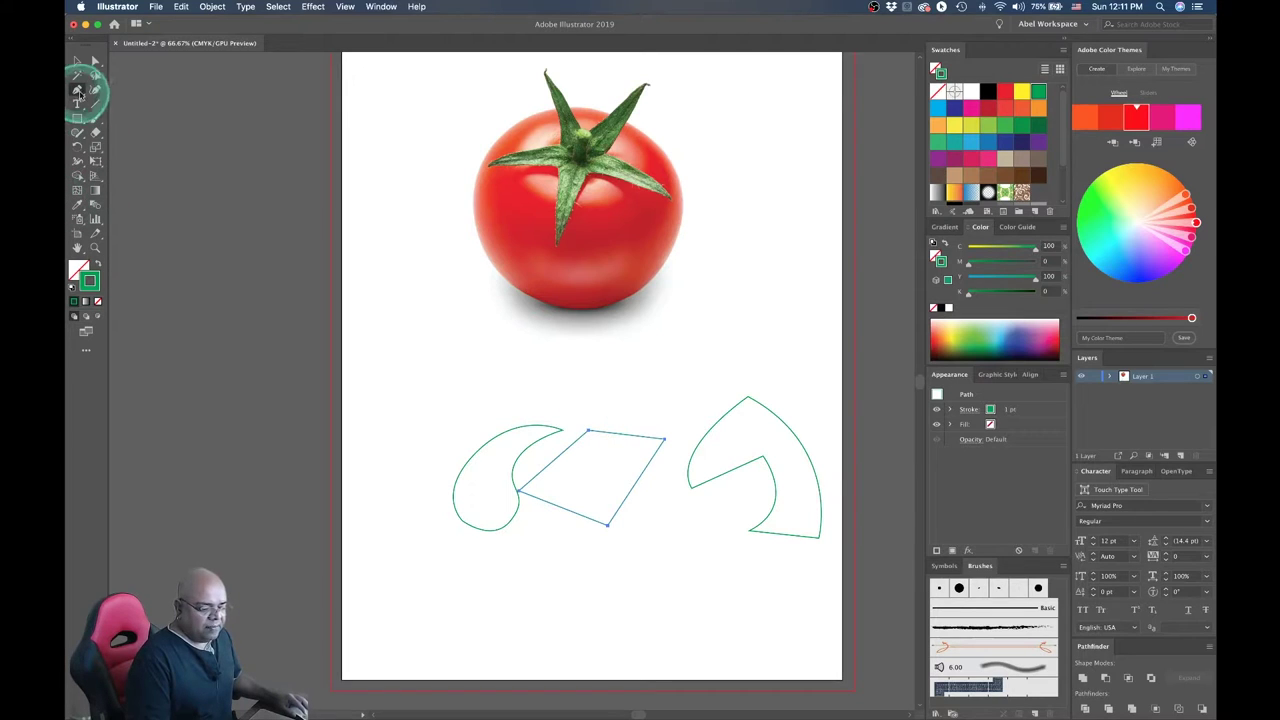
pyautogui.click(79, 93)
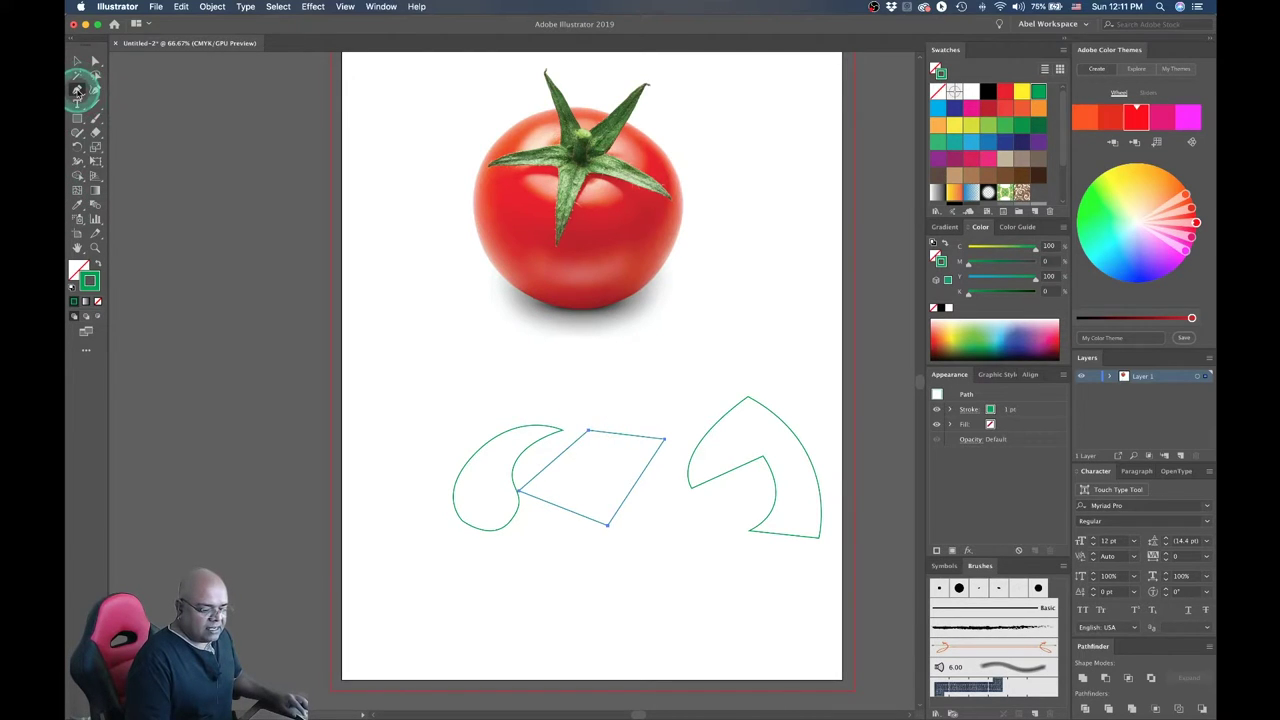
pyautogui.moveTo(77, 92)
pyautogui.mouseDown()
pyautogui.moveTo(113, 108)
pyautogui.moveTo(124, 137)
pyautogui.moveTo(131, 106)
pyautogui.mouseUp()
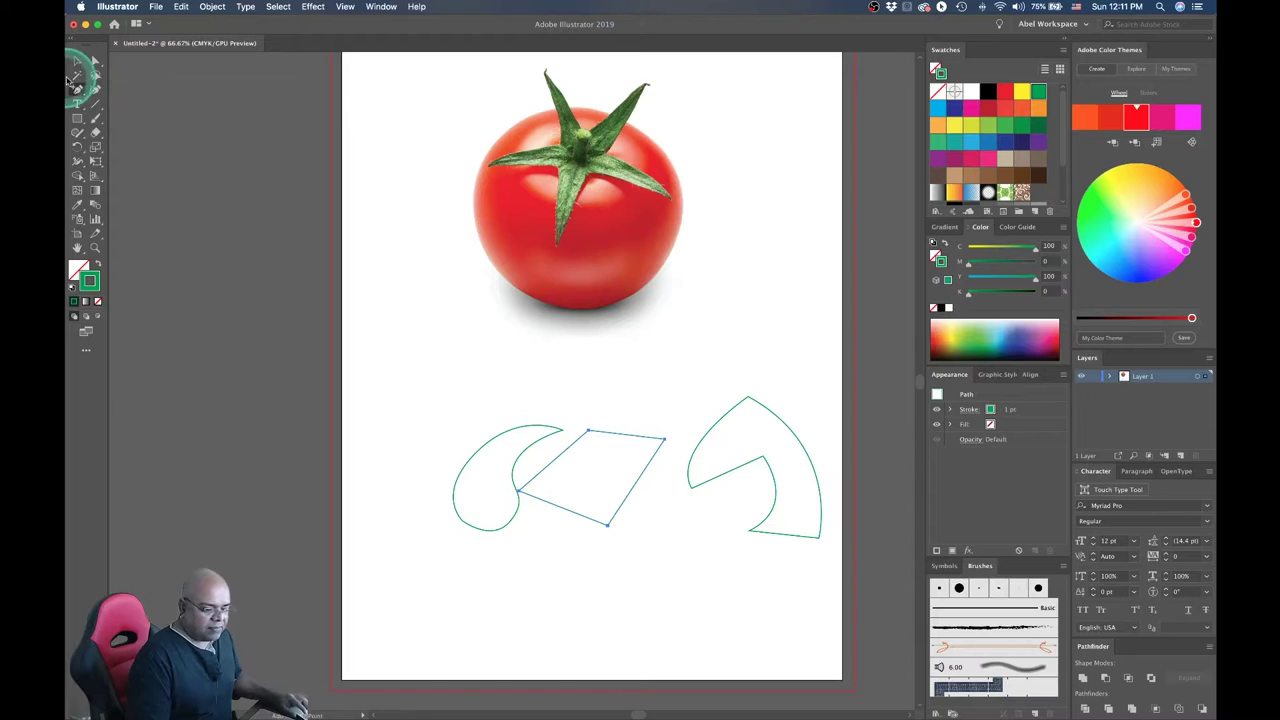
pyautogui.click(562, 458)
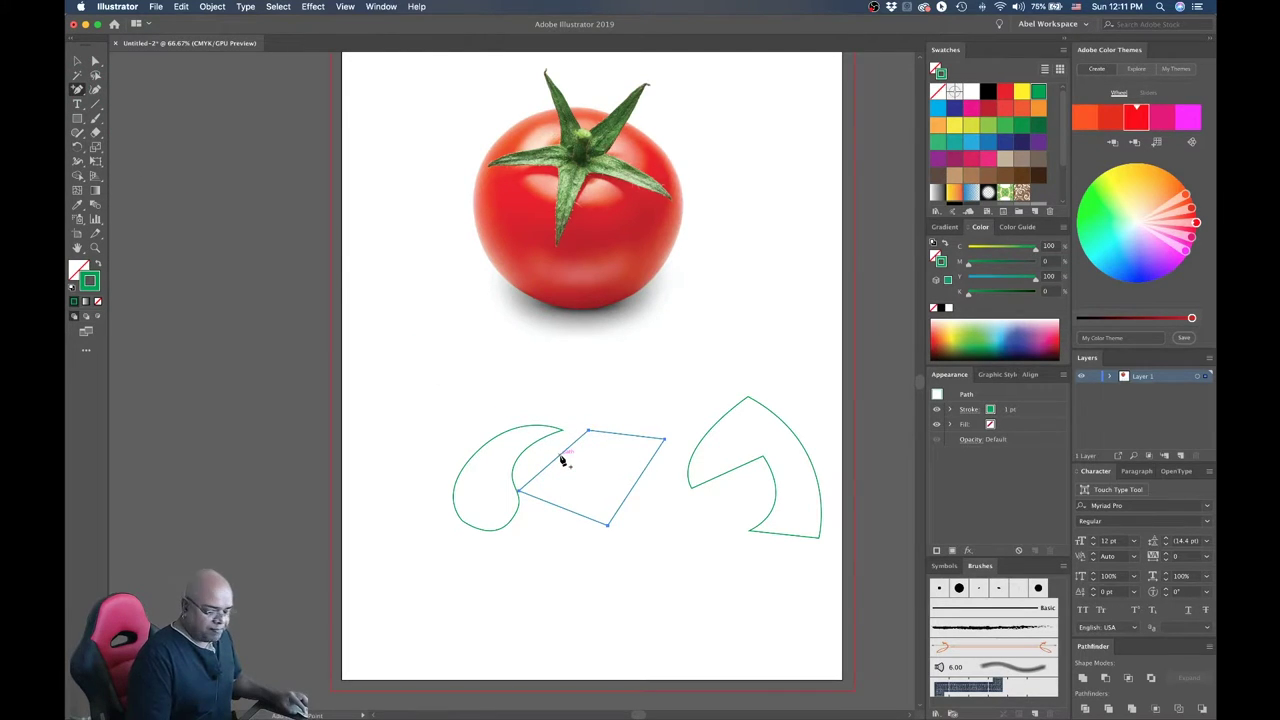
pyautogui.click(562, 459)
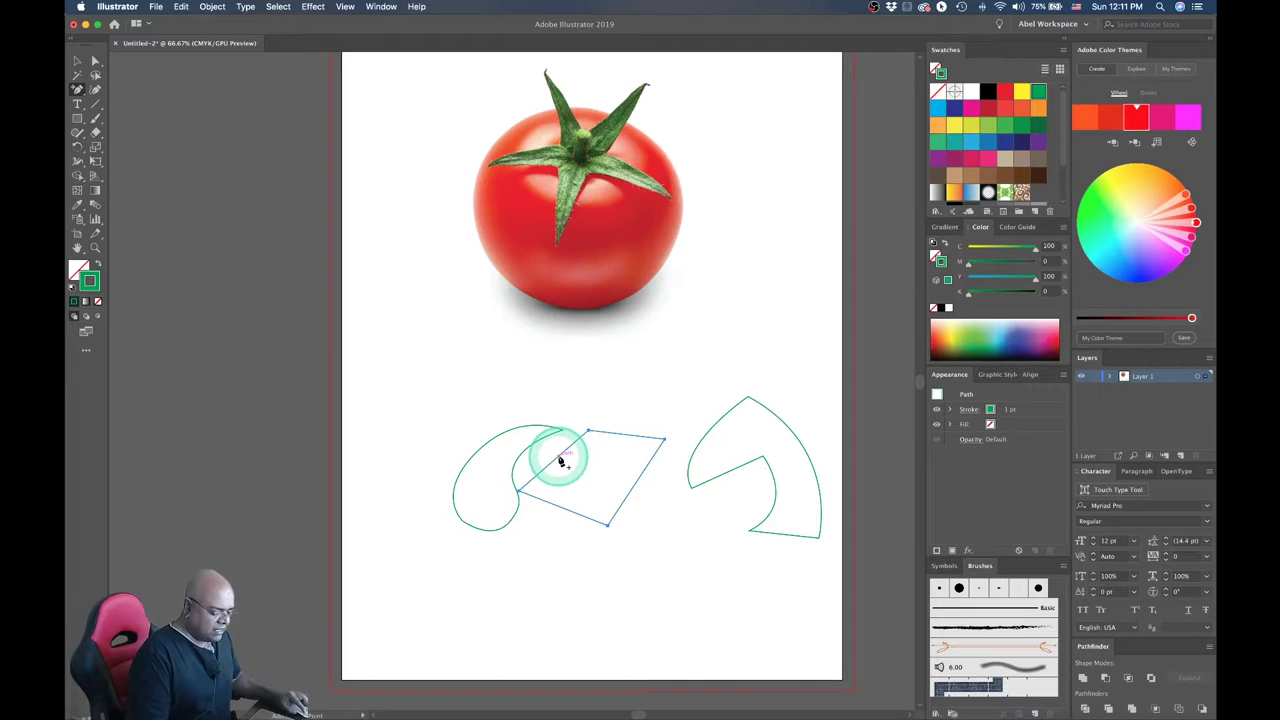
pyautogui.click(562, 458)
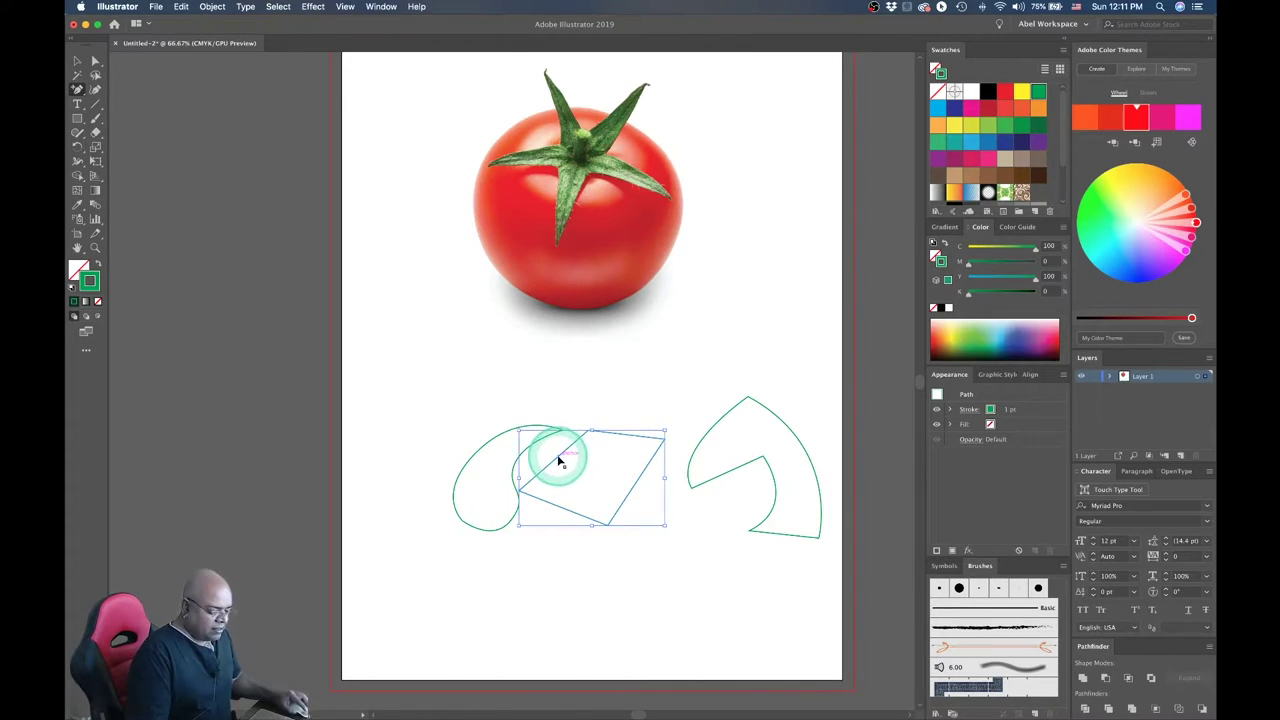
# Drag the new point inward to notch the edge and convert it into a smooth curve
pyautogui.click(96, 61)
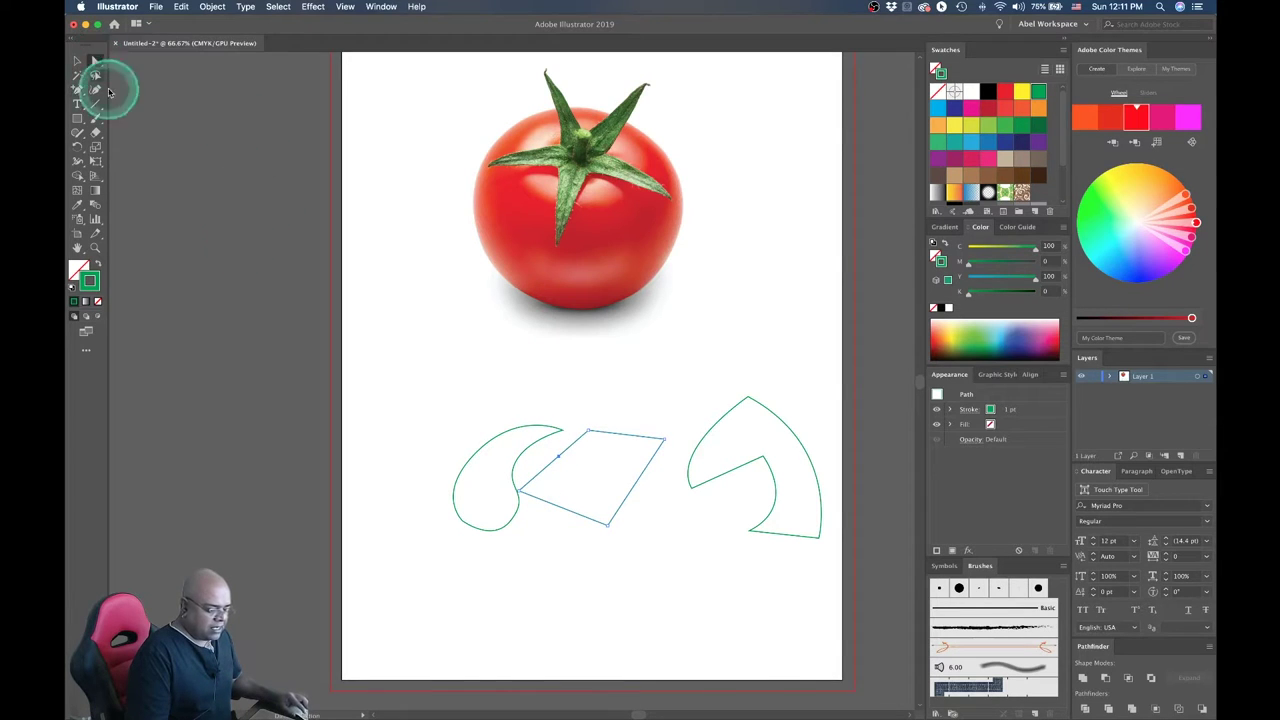
pyautogui.click(560, 458)
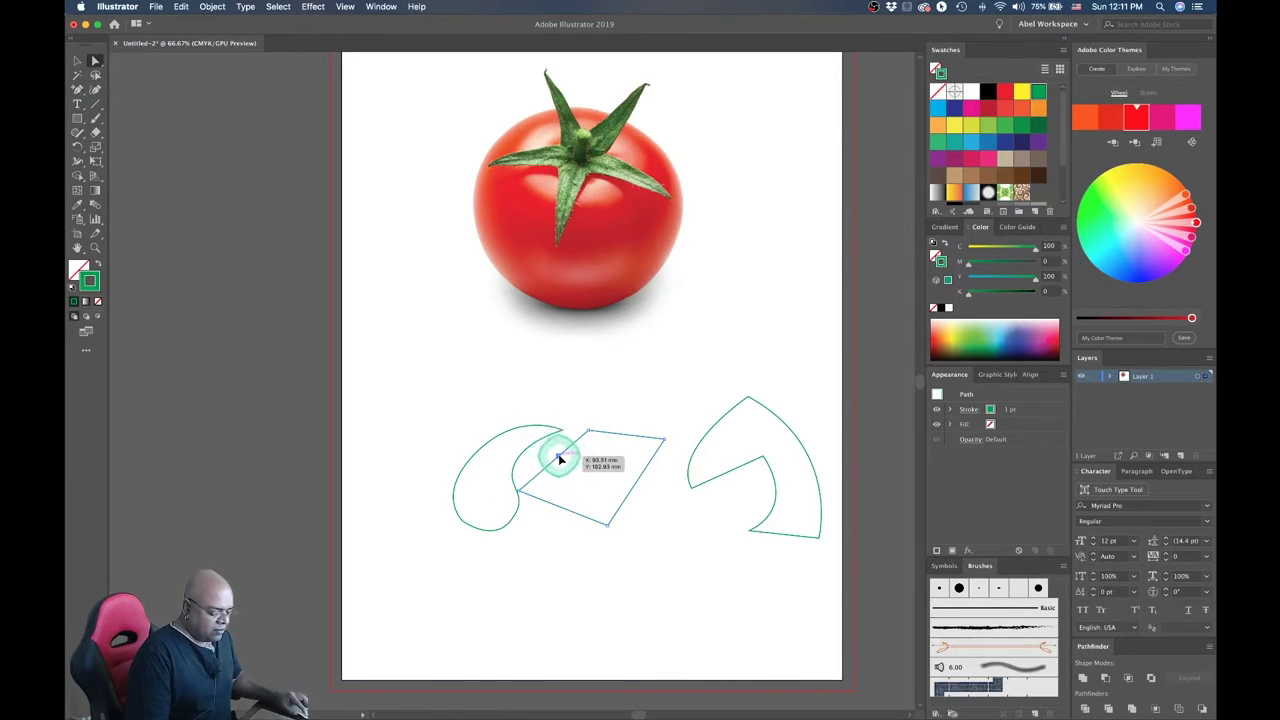
pyautogui.moveTo(560, 458)
pyautogui.mouseDown()
pyautogui.moveTo(605, 488)
pyautogui.moveTo(591, 468)
pyautogui.mouseUp()
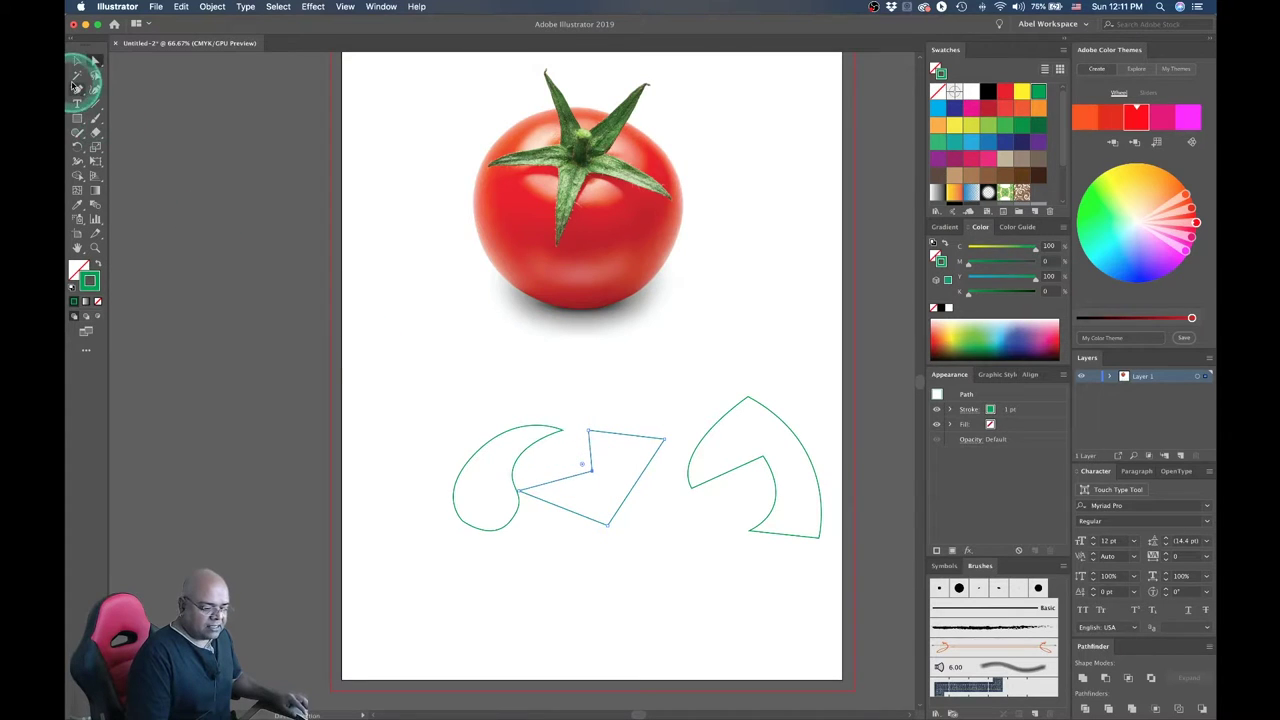
pyautogui.moveTo(77, 89); pyautogui.dragTo(126, 136)
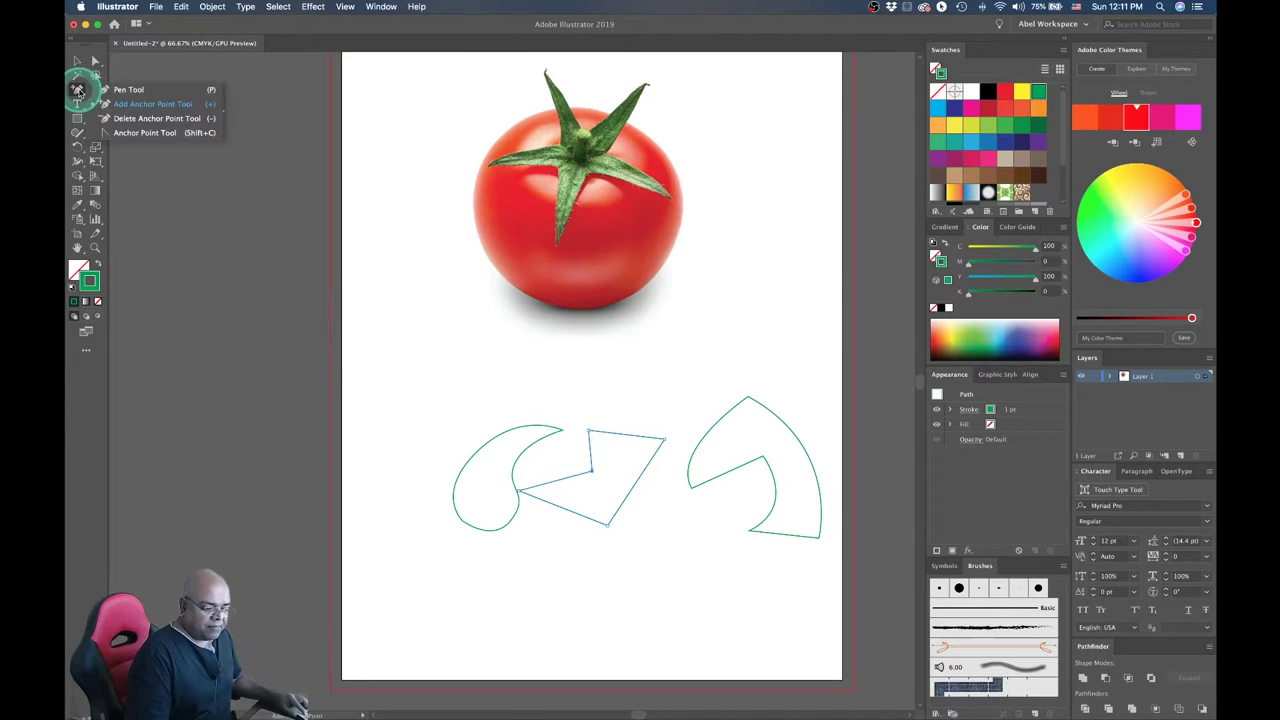
pyautogui.click(126, 136)
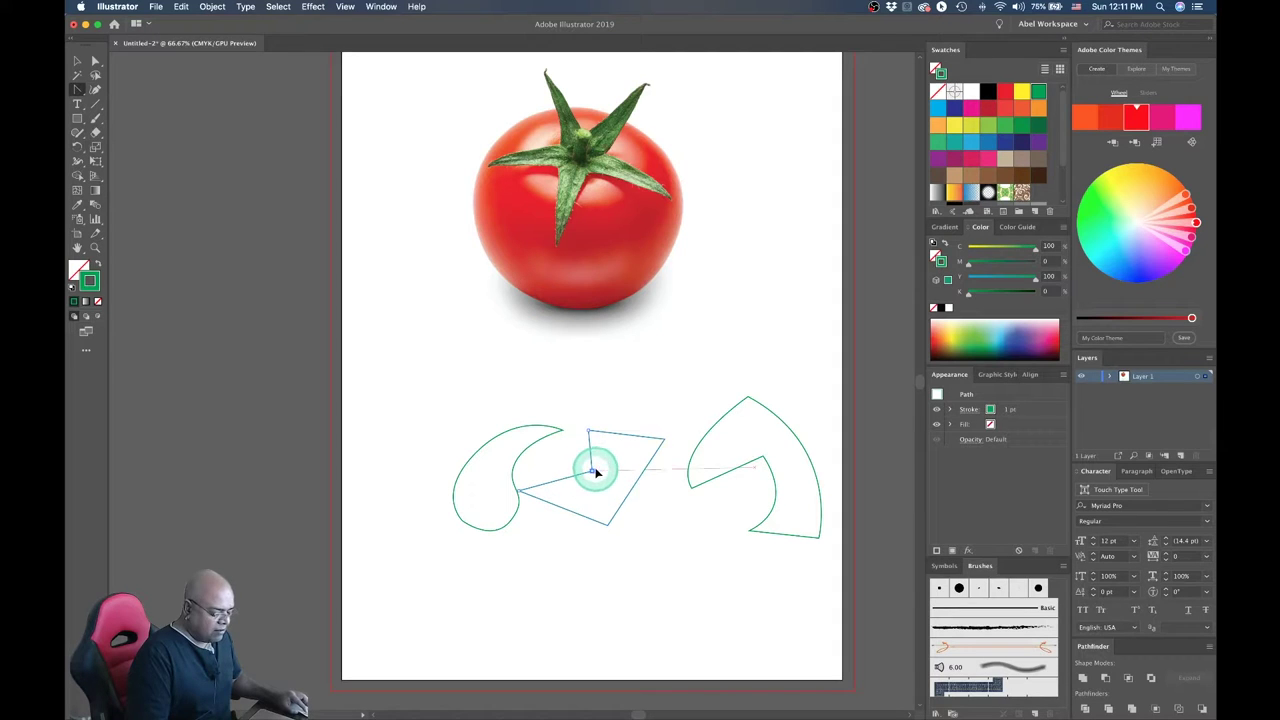
pyautogui.moveTo(593, 470); pyautogui.dragTo(608, 453)
pyautogui.click(602, 462)
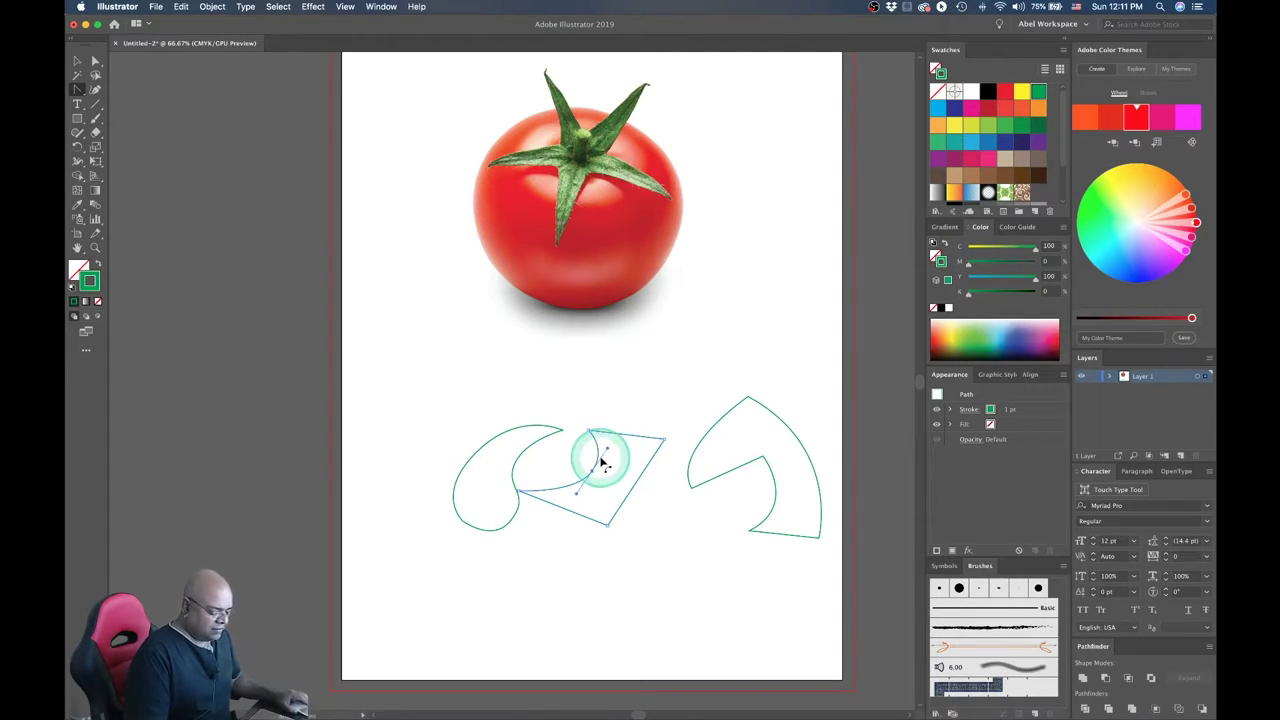
# Return to the Pen tool and resume the teardrop path, bending its top curve
pyautogui.click(79, 91)
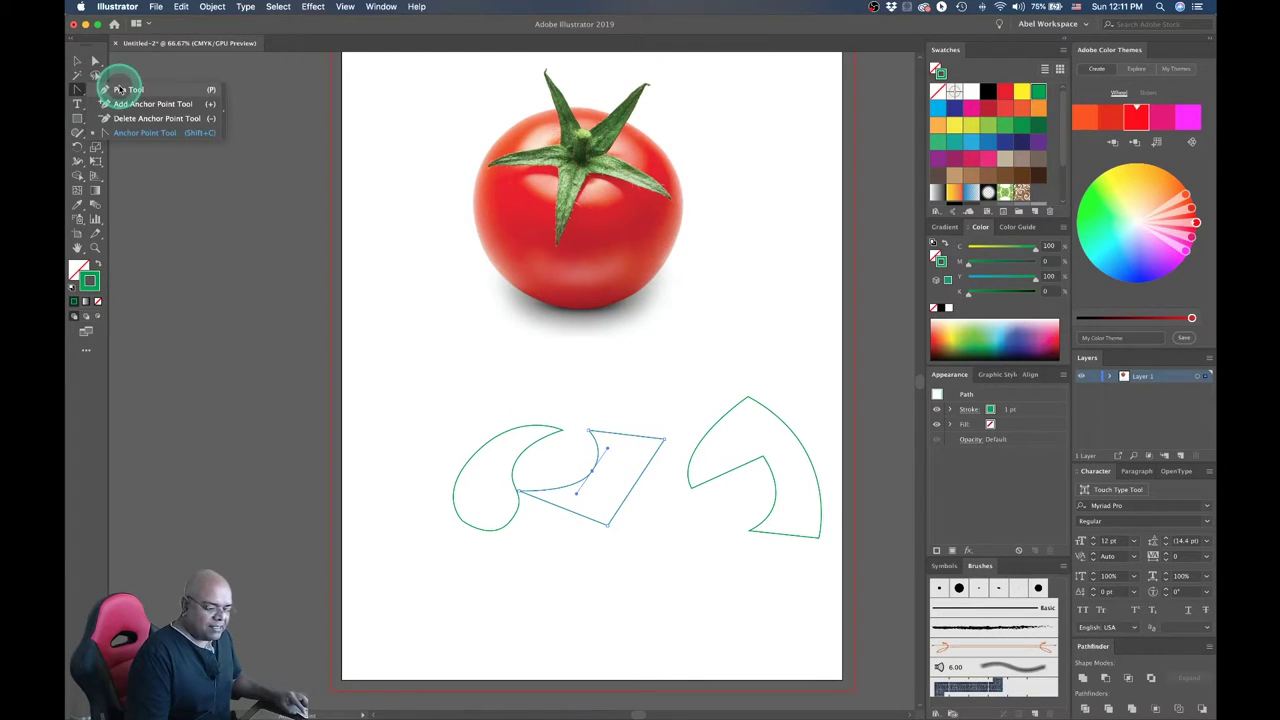
pyautogui.moveTo(79, 91); pyautogui.dragTo(118, 84)
pyautogui.click(490, 282)
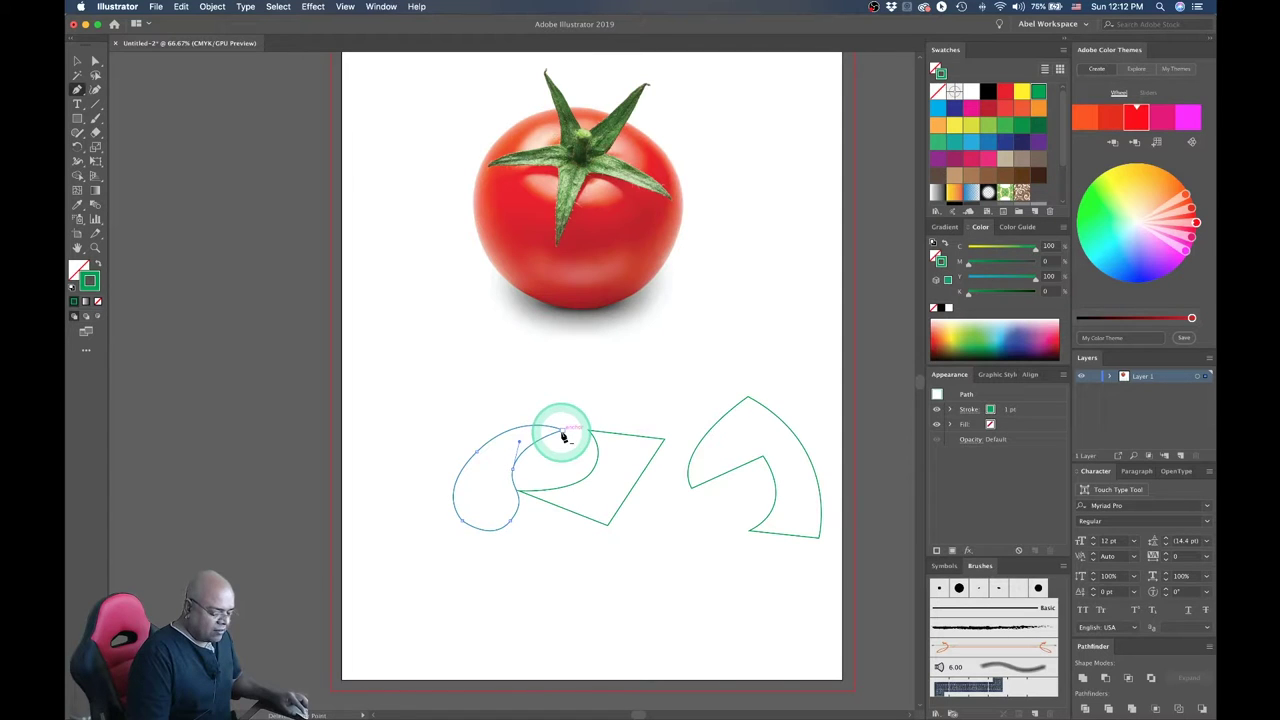
pyautogui.click(539, 444)
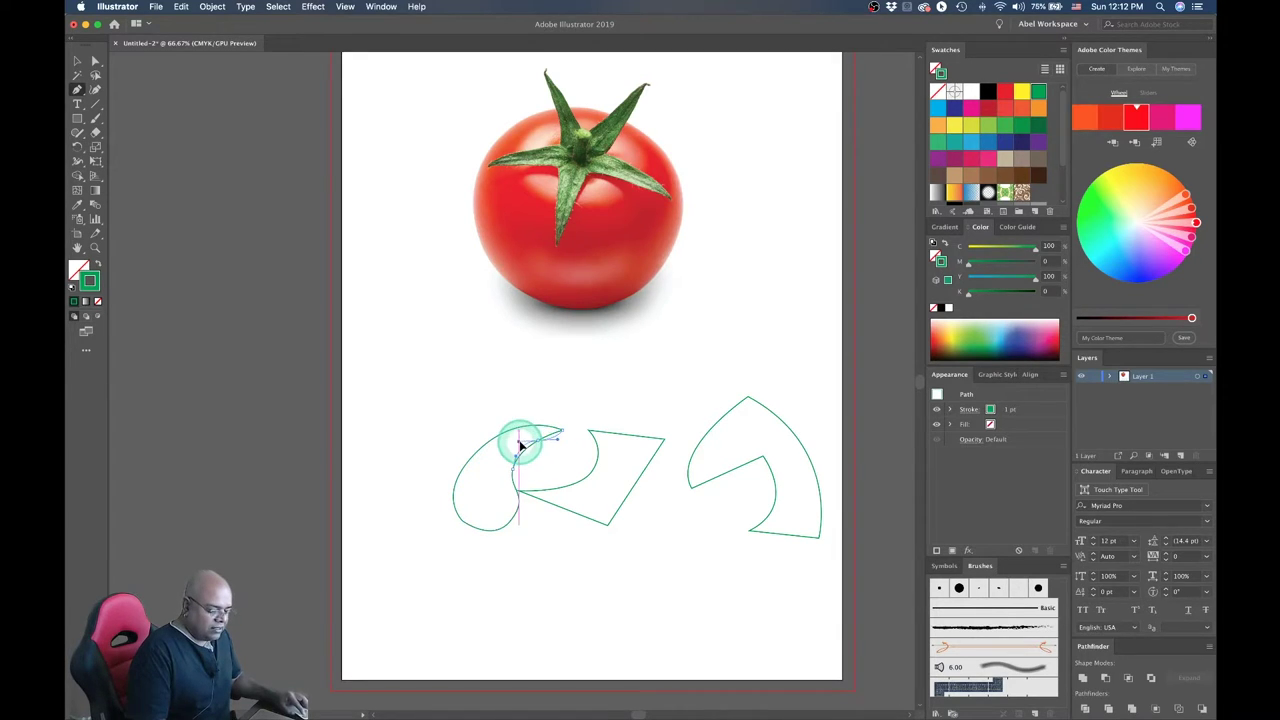
pyautogui.moveTo(519, 445)
pyautogui.mouseDown()
pyautogui.moveTo(541, 453)
pyautogui.moveTo(518, 450)
pyautogui.mouseUp()
pyautogui.click(599, 463)
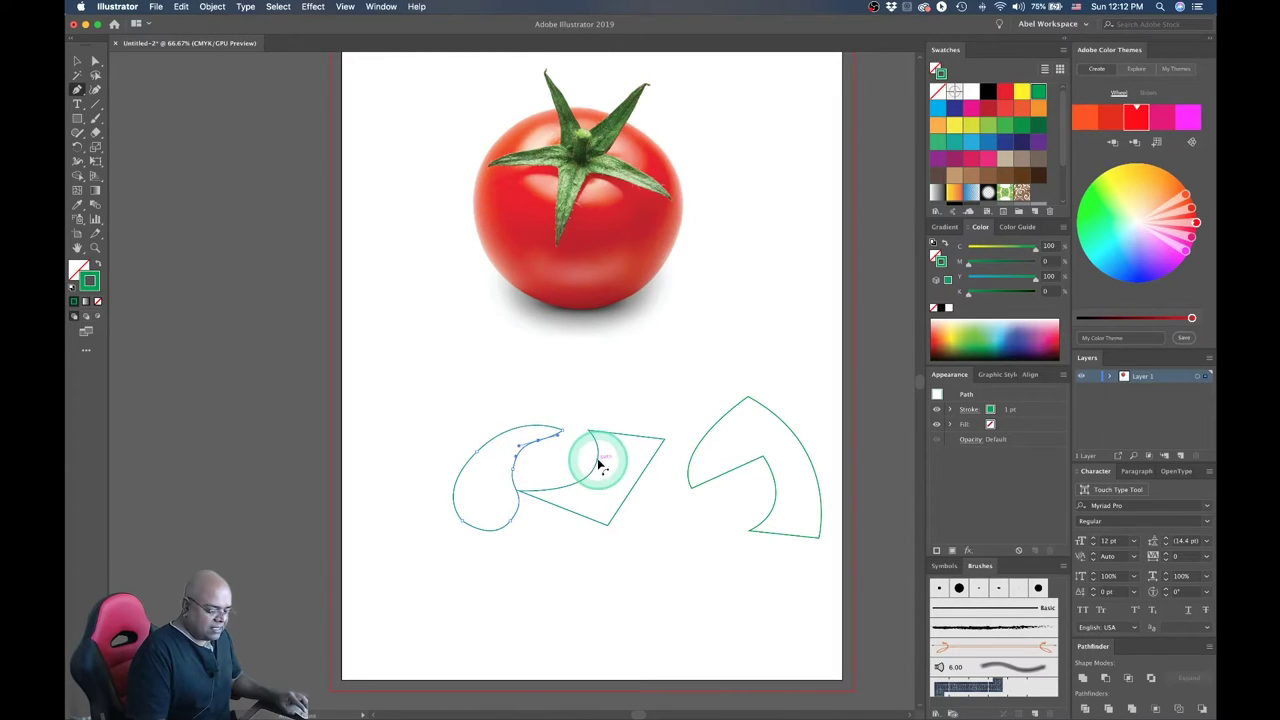
pyautogui.moveTo(599, 463); pyautogui.dragTo(543, 443)
# Settle the teardrop's top curve and adjust its top anchor
pyautogui.moveTo(643, 466); pyautogui.dragTo(647, 478)
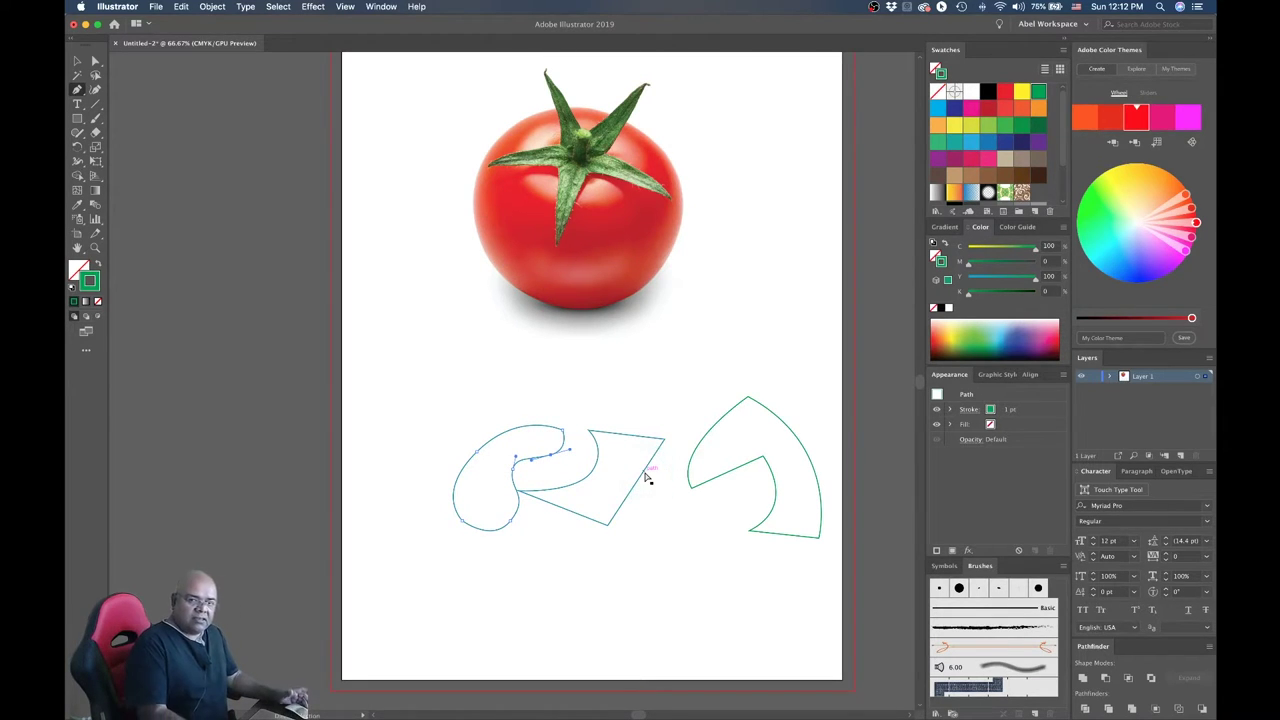
pyautogui.click(644, 468)
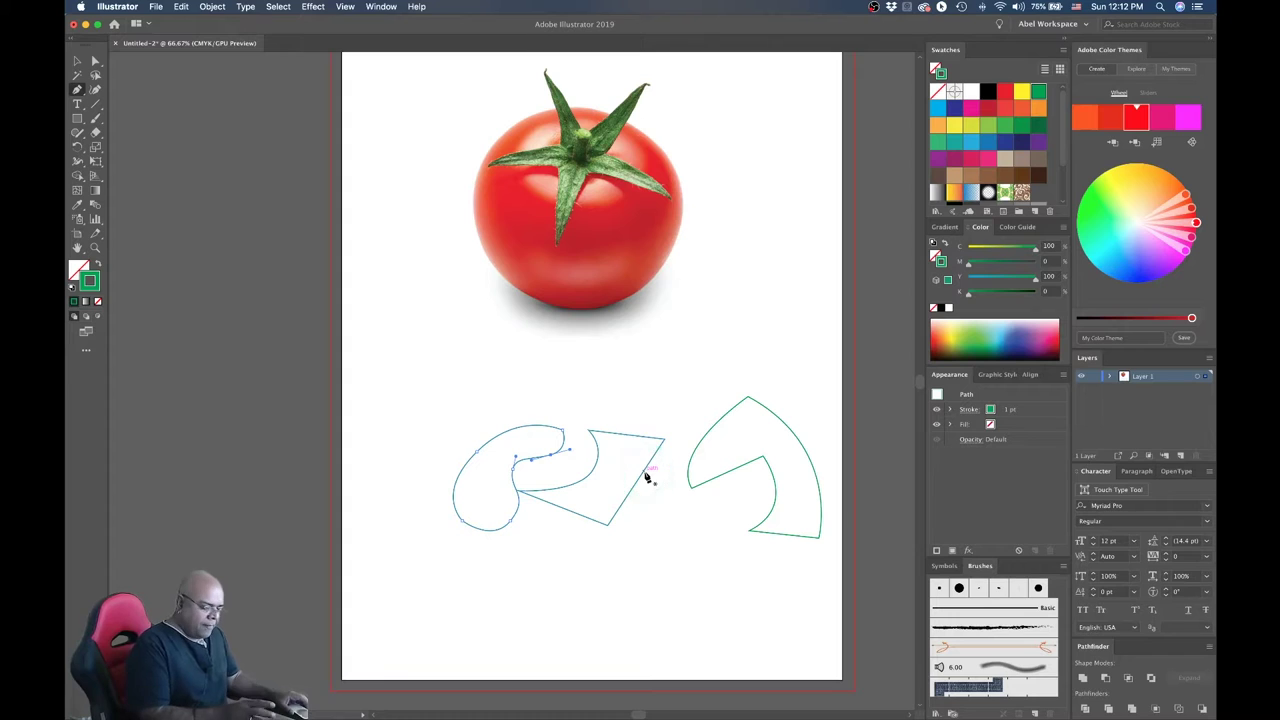
pyautogui.click(640, 468)
pyautogui.click(520, 446)
pyautogui.moveTo(520, 446); pyautogui.dragTo(525, 448)
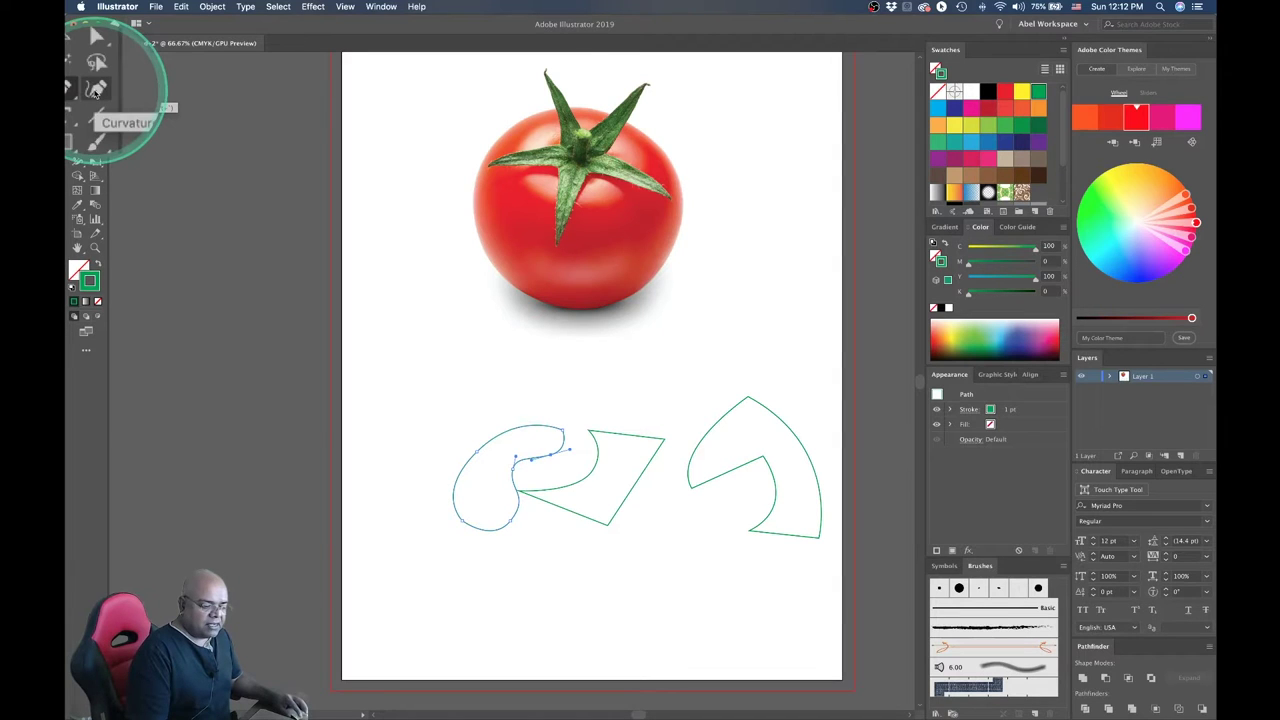
# Start a new curved path left of the teardrop, bending it into an arc
pyautogui.click(97, 90)
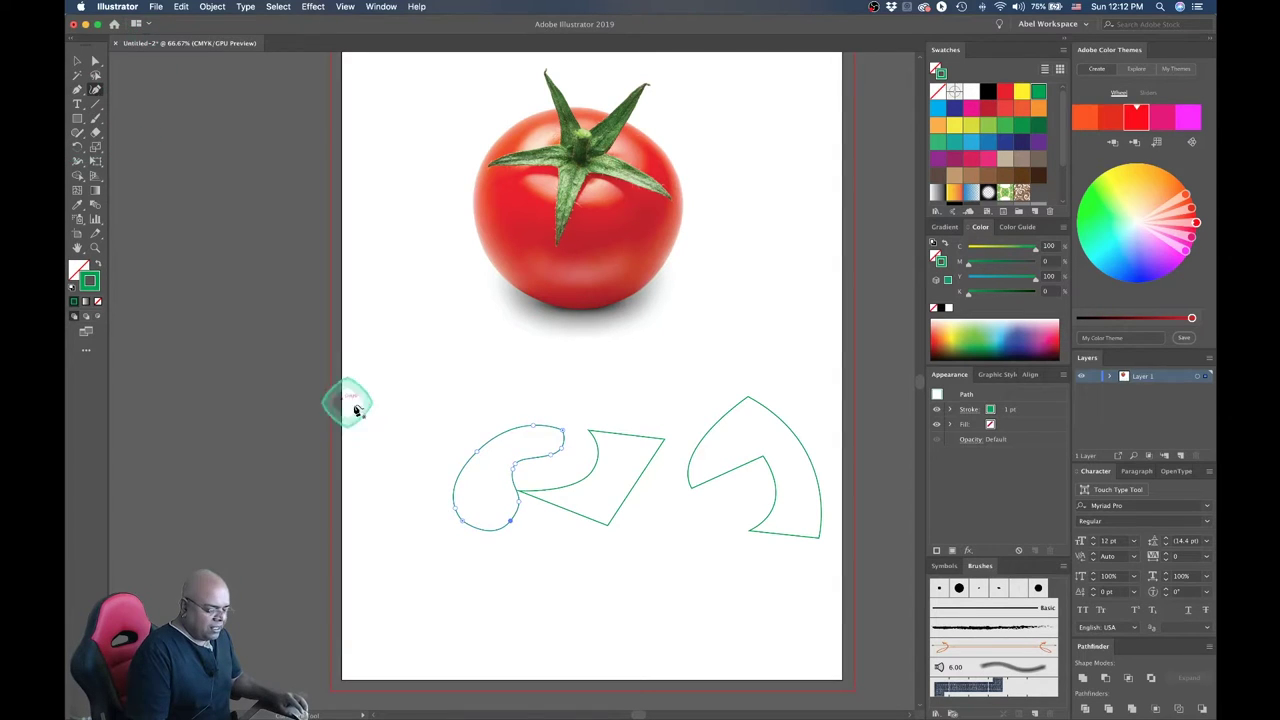
pyautogui.click(406, 436)
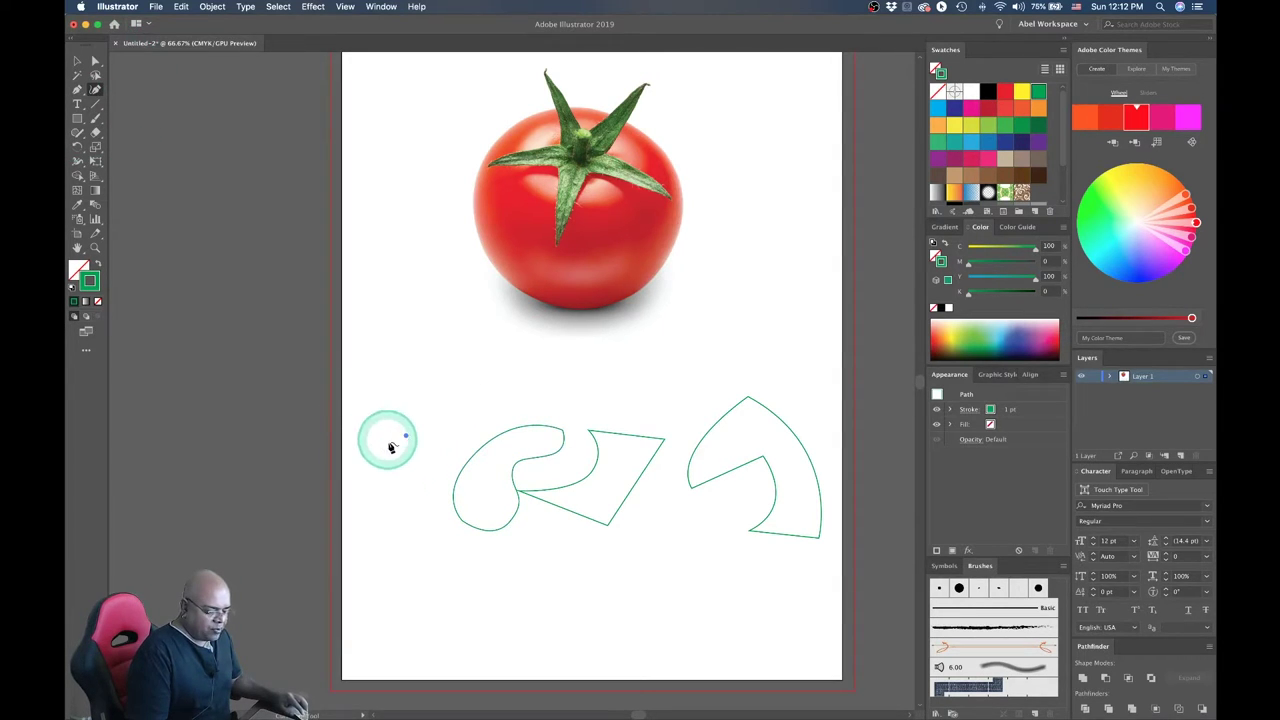
pyautogui.click(429, 355)
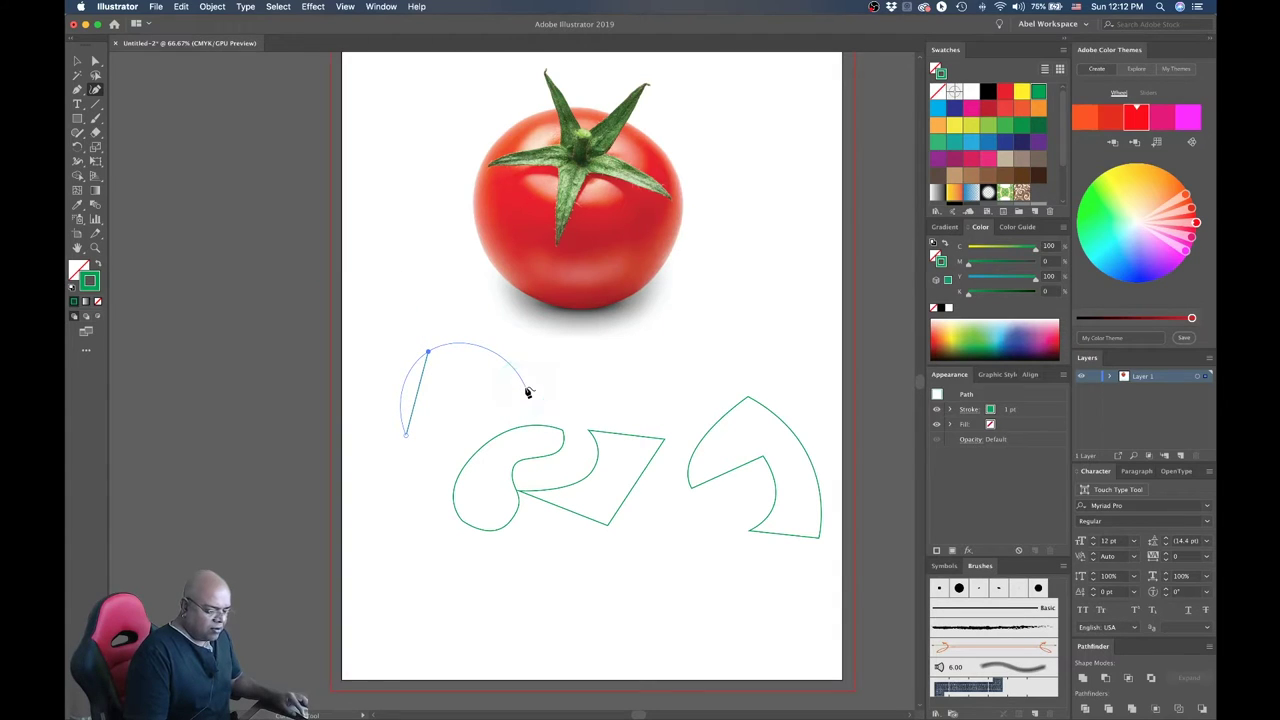
pyautogui.click(527, 391)
pyautogui.click(485, 481)
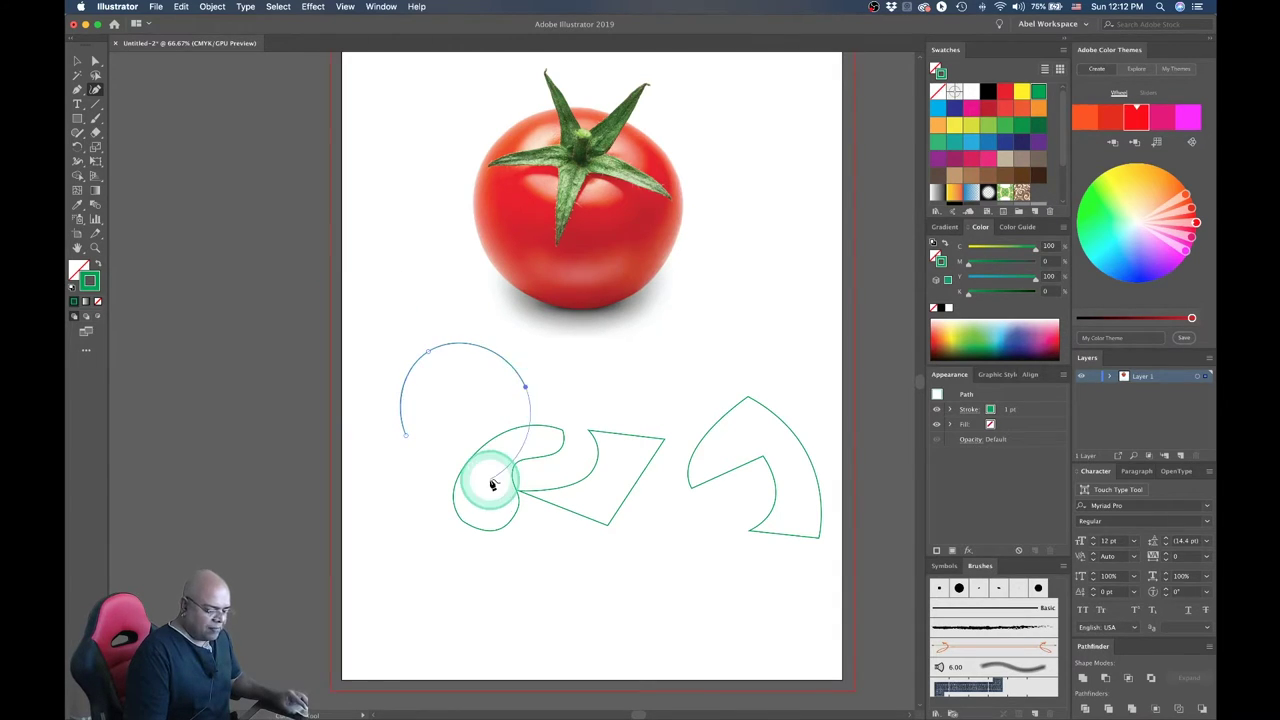
# Extend the curve to the upper right and down, closing it at its starting point
pyautogui.moveTo(467, 494)
pyautogui.mouseDown()
pyautogui.moveTo(720, 295)
pyautogui.moveTo(631, 364)
pyautogui.mouseUp()
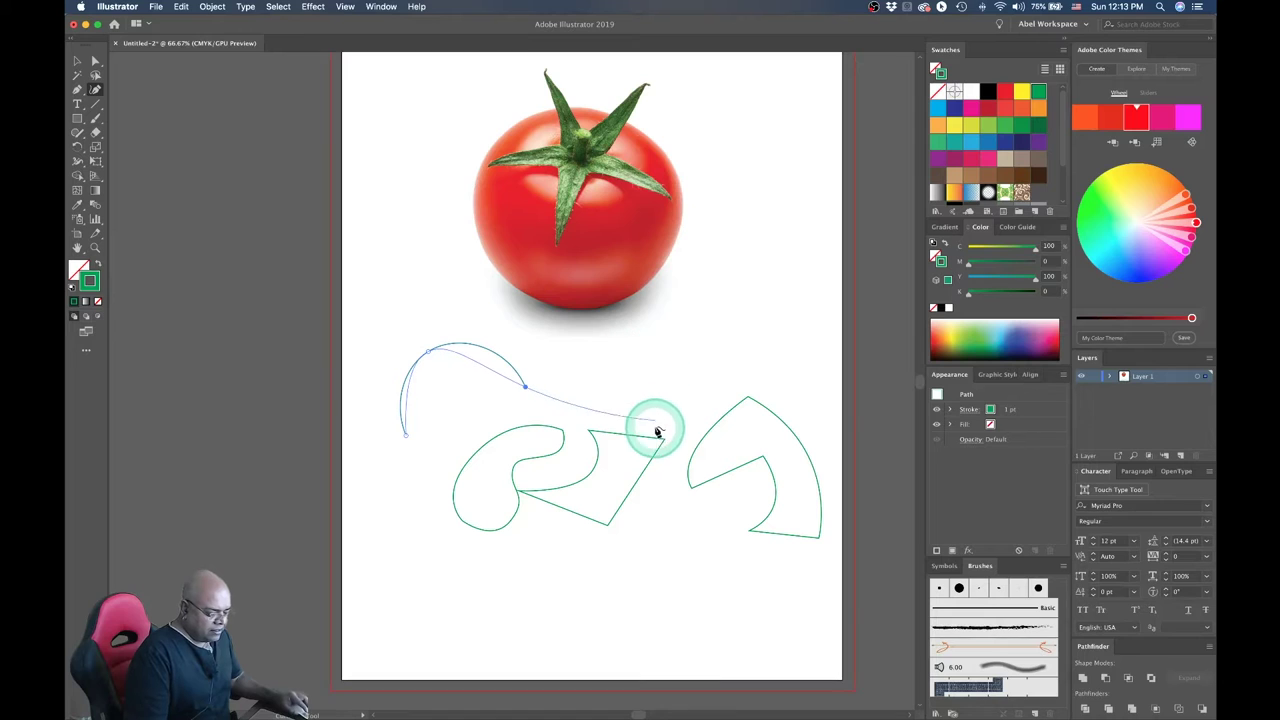
pyautogui.moveTo(631, 364)
pyautogui.mouseDown()
pyautogui.moveTo(683, 331)
pyautogui.moveTo(657, 497)
pyautogui.mouseUp()
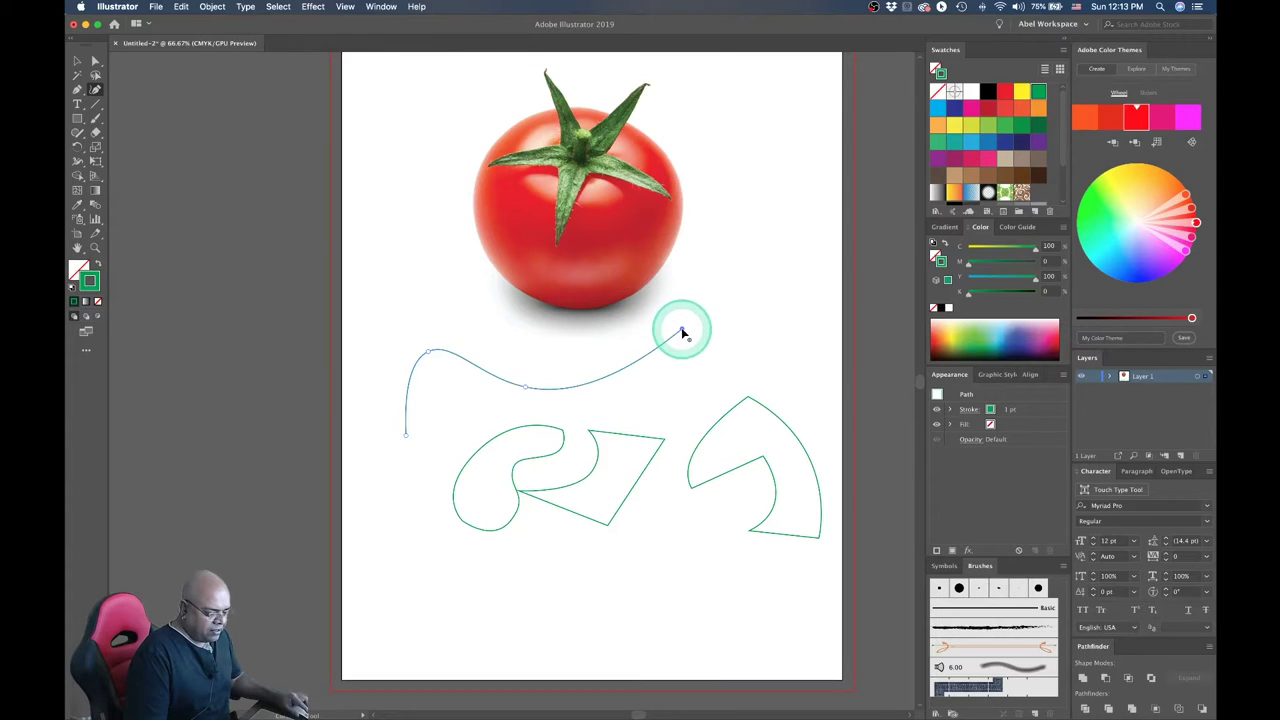
pyautogui.click(657, 495)
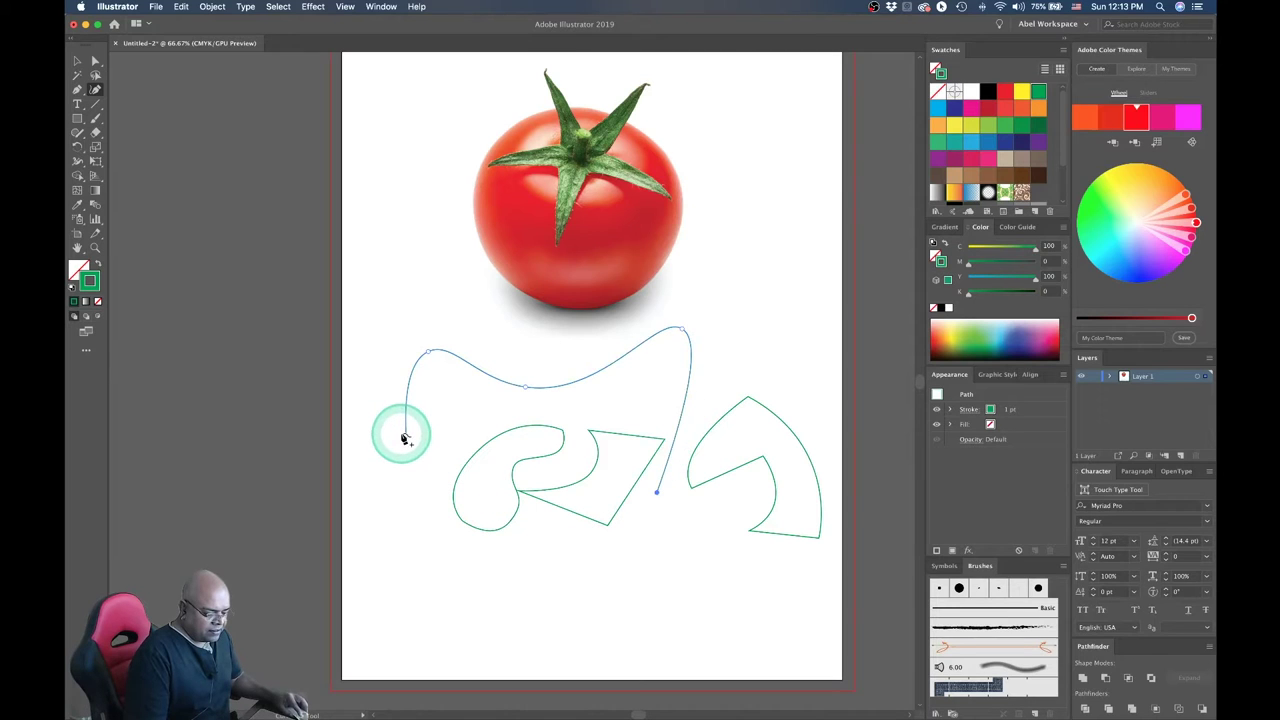
pyautogui.moveTo(406, 438); pyautogui.dragTo(401, 428)
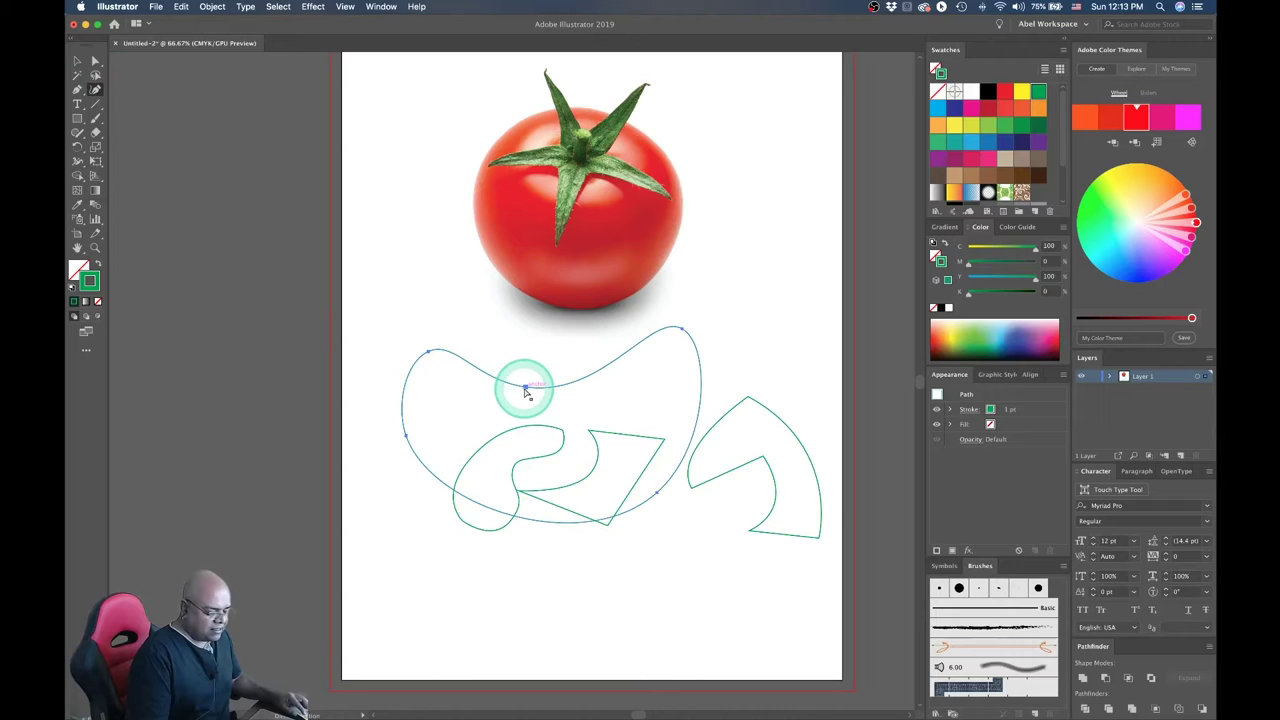
# Pull the path's top anchor down-left to reshape the curve
pyautogui.click(524, 387)
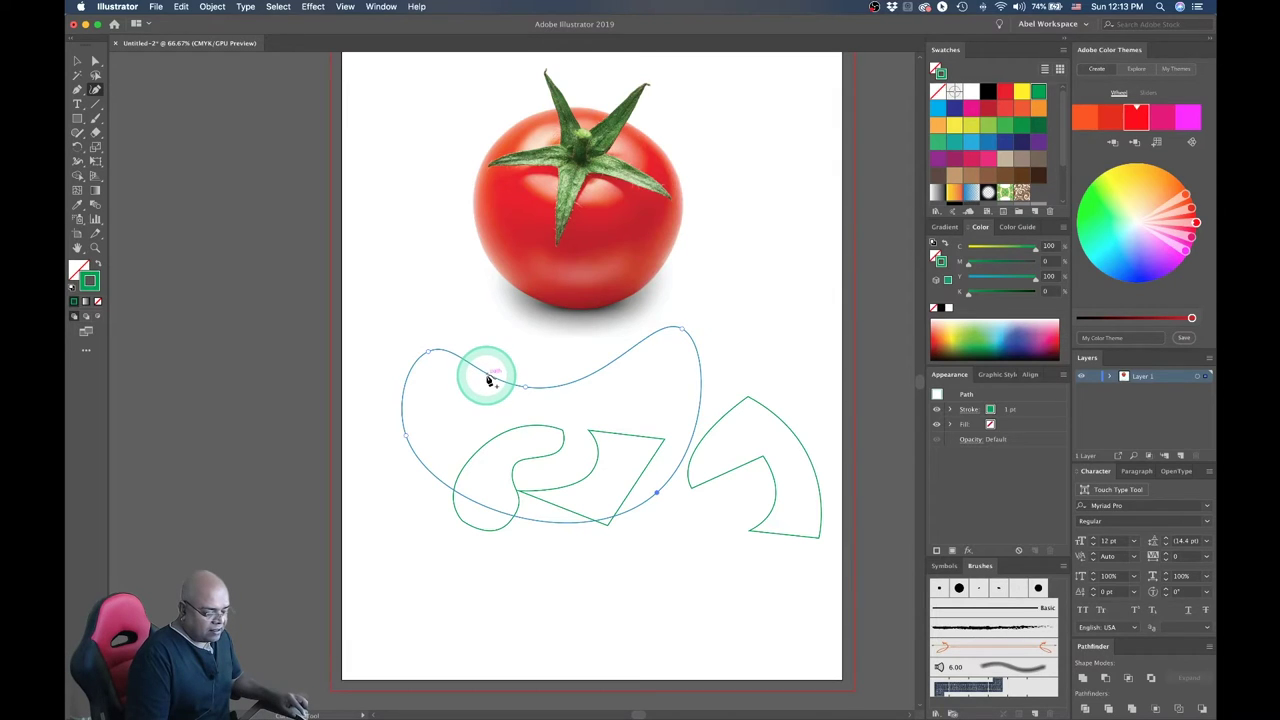
pyautogui.click(488, 378)
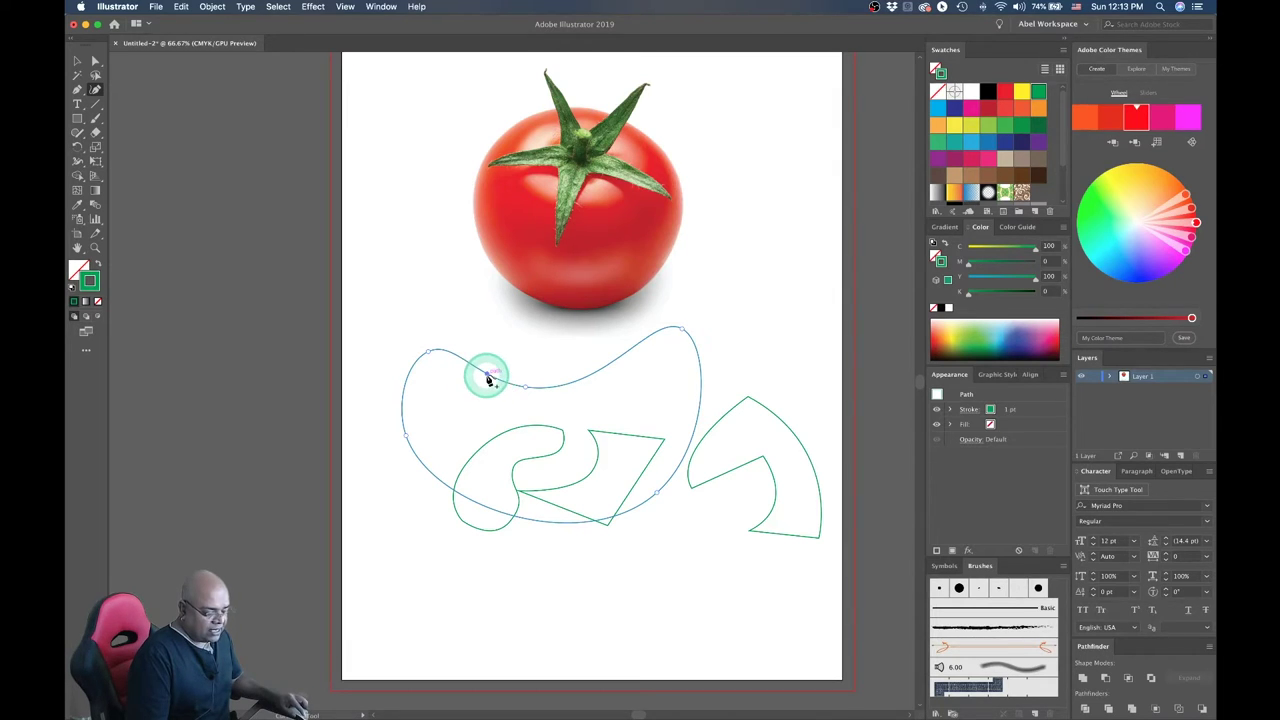
pyautogui.click(488, 378)
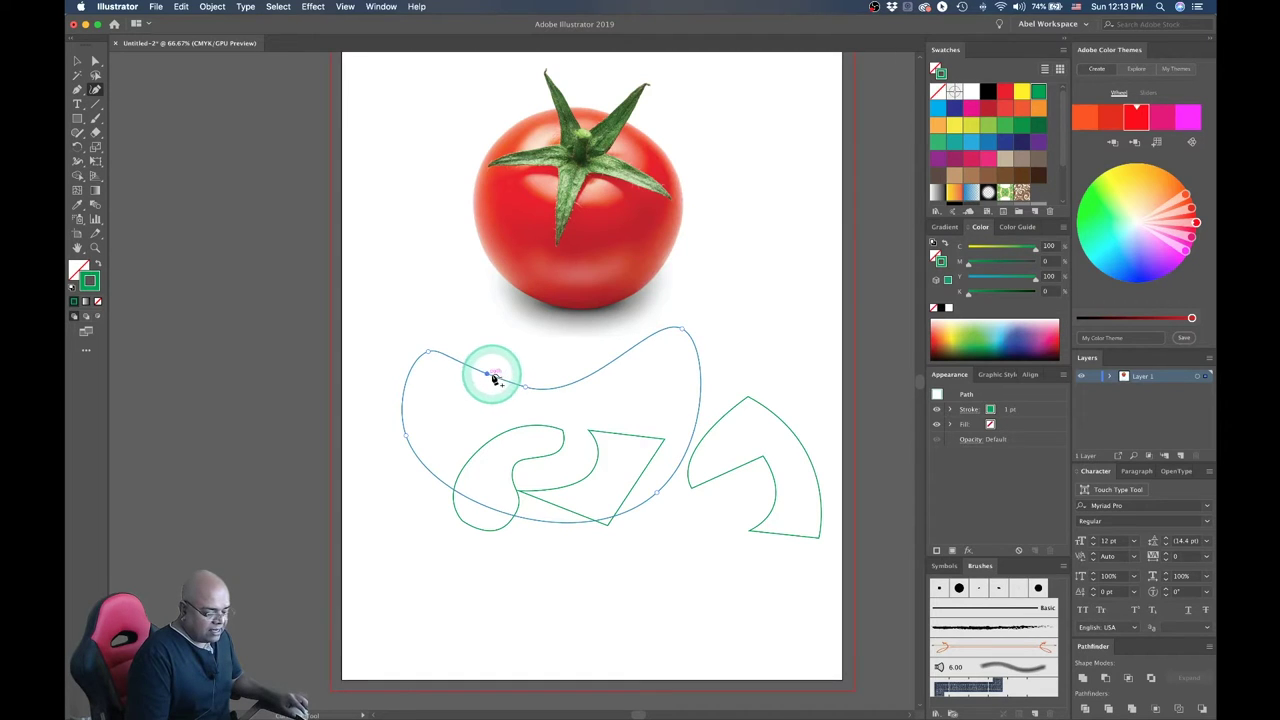
pyautogui.moveTo(488, 378); pyautogui.dragTo(479, 386)
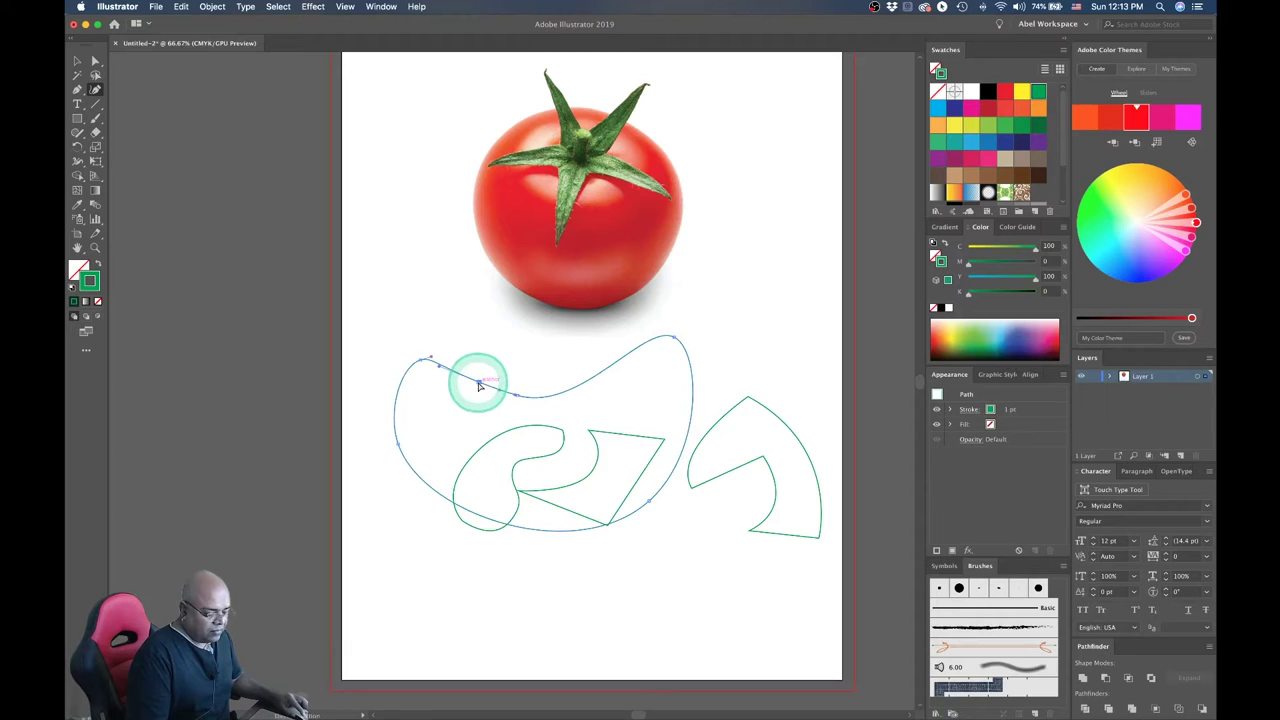
pyautogui.moveTo(479, 386); pyautogui.dragTo(456, 418)
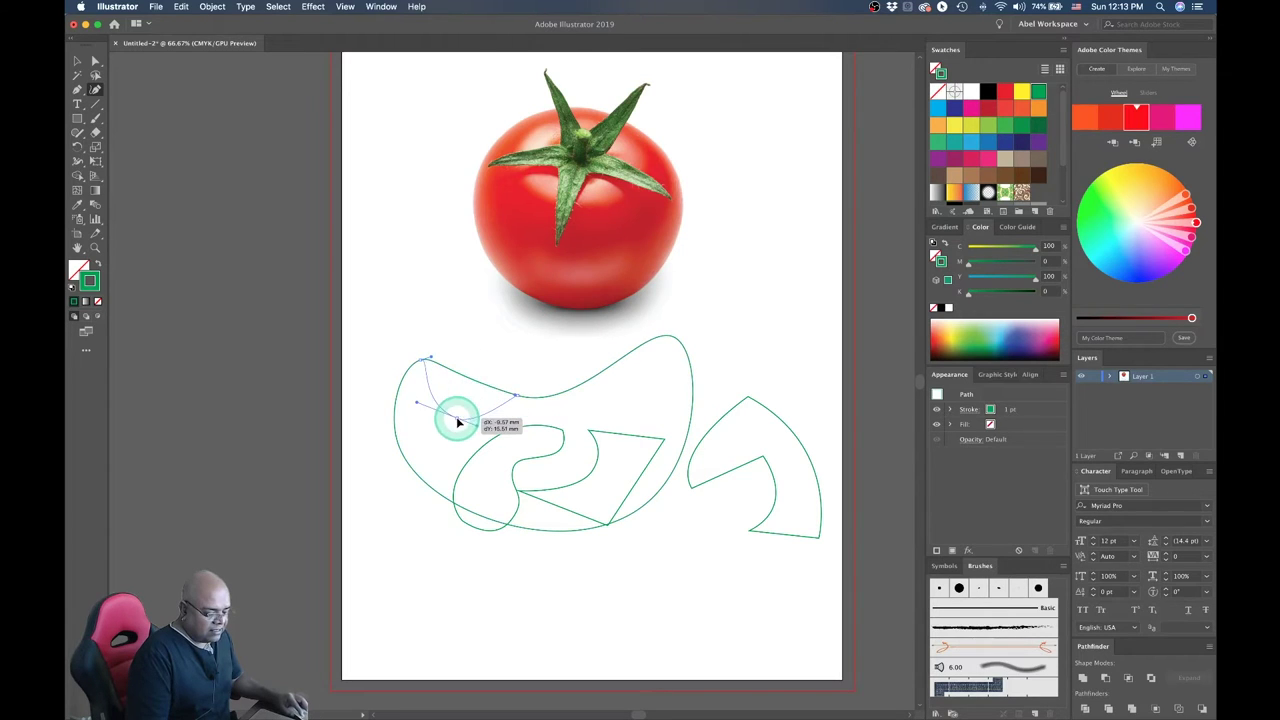
# Add and then remove an extra anchor on the top curve
pyautogui.click(519, 400)
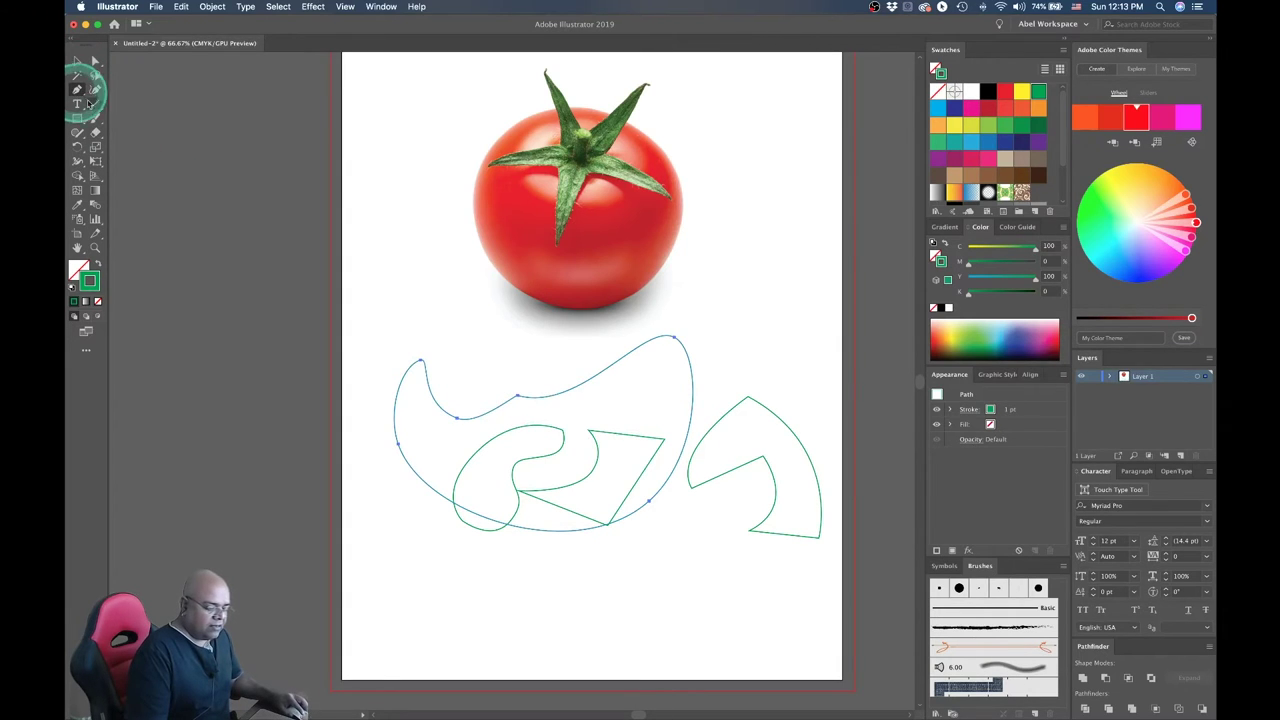
pyautogui.click(519, 400)
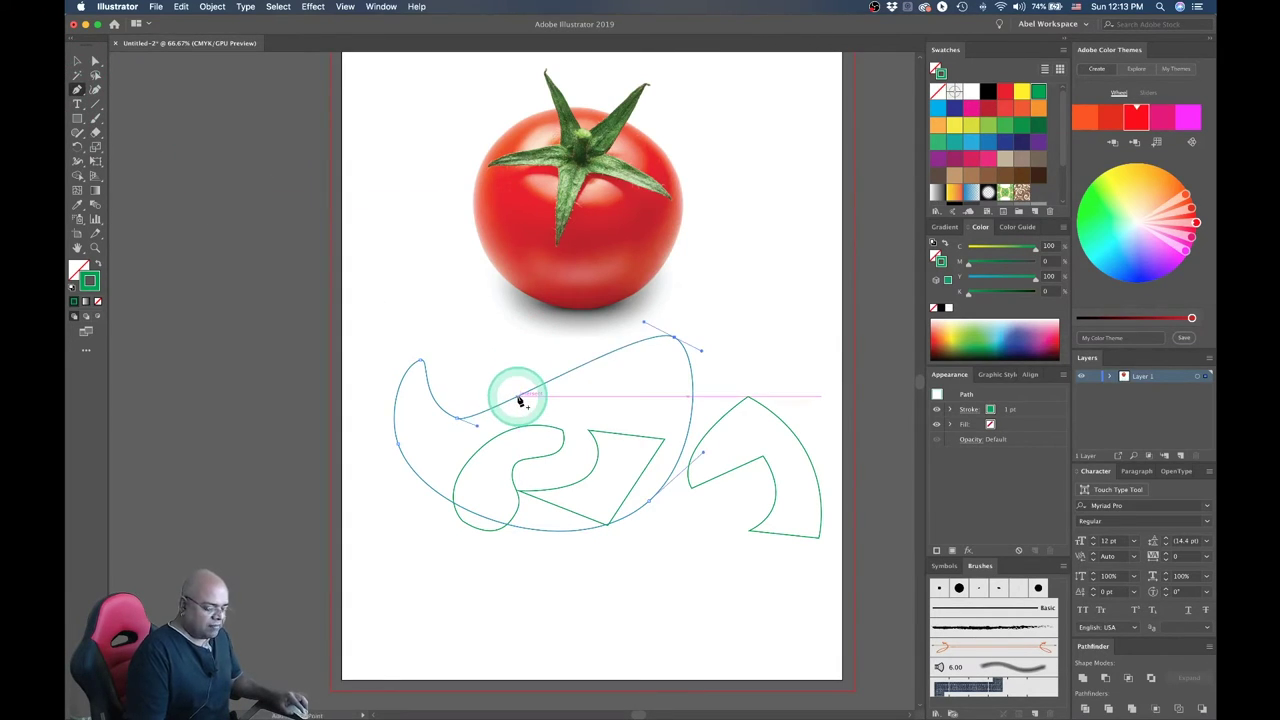
pyautogui.click(519, 400)
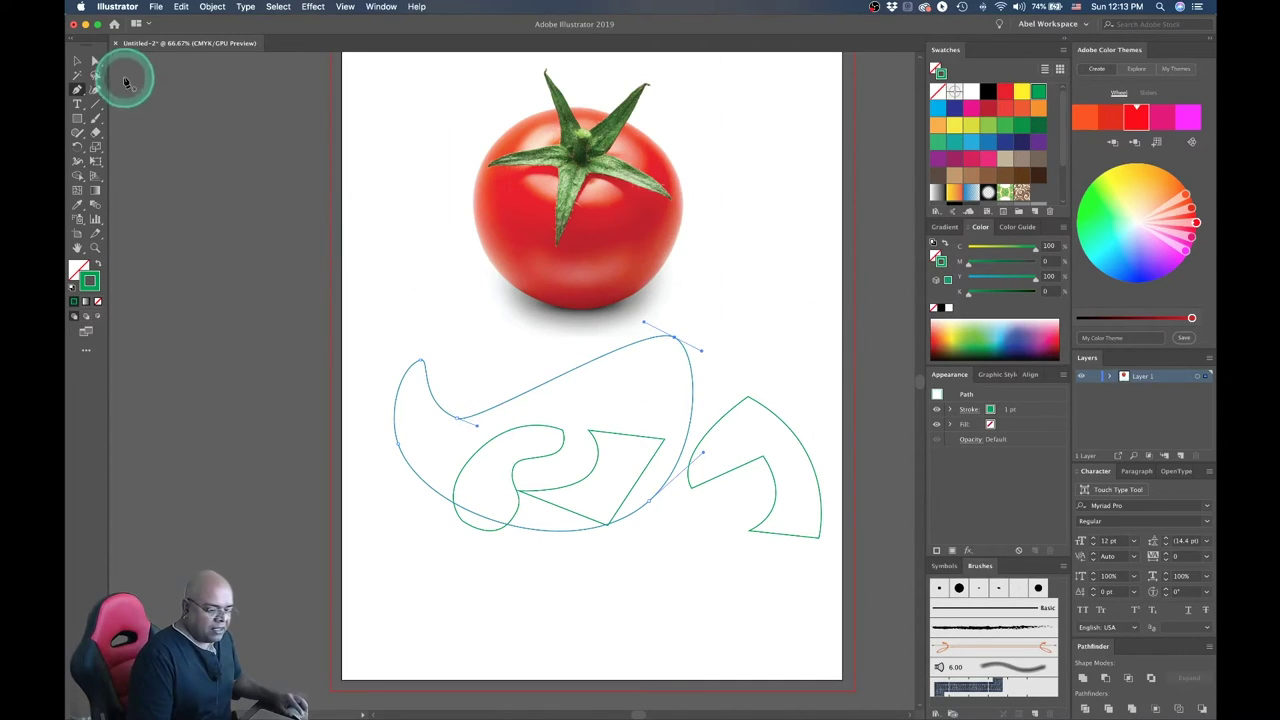
pyautogui.click(80, 66)
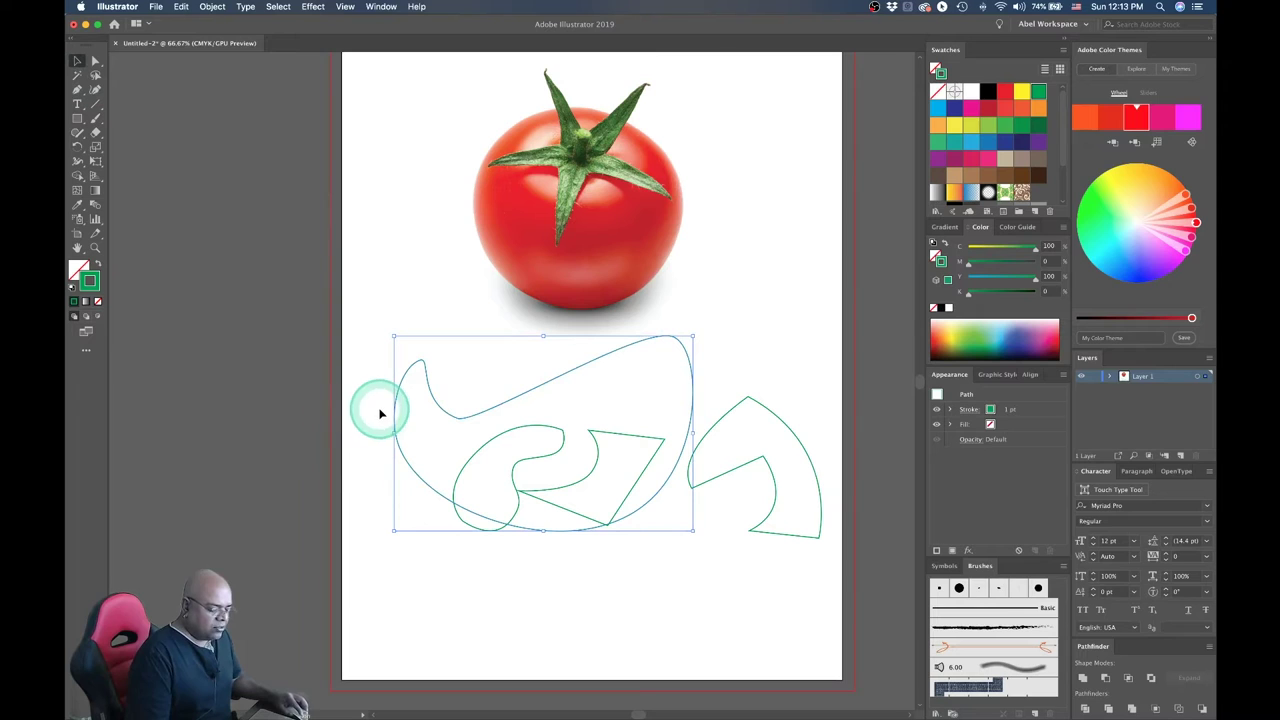
# Marquee-select both practice shapes and delete them
pyautogui.moveTo(542, 482); pyautogui.dragTo(809, 580)
pyautogui.press('Delete')
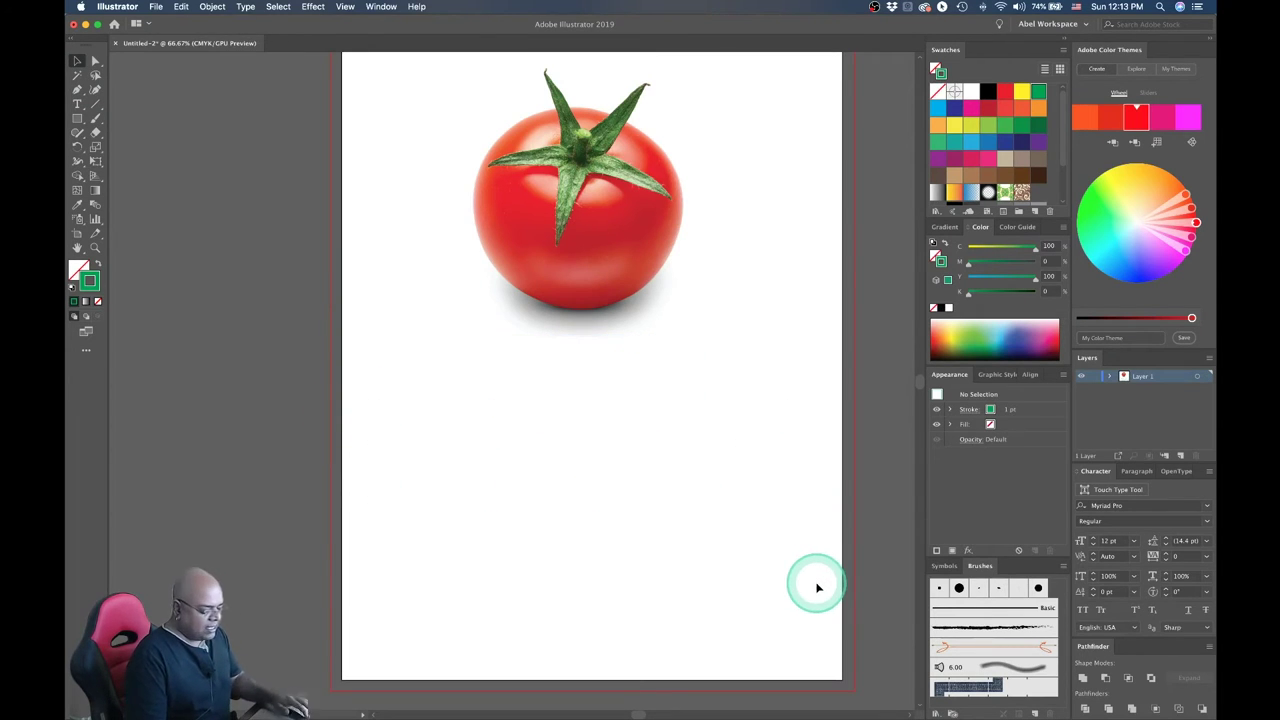
pyautogui.click(668, 472)
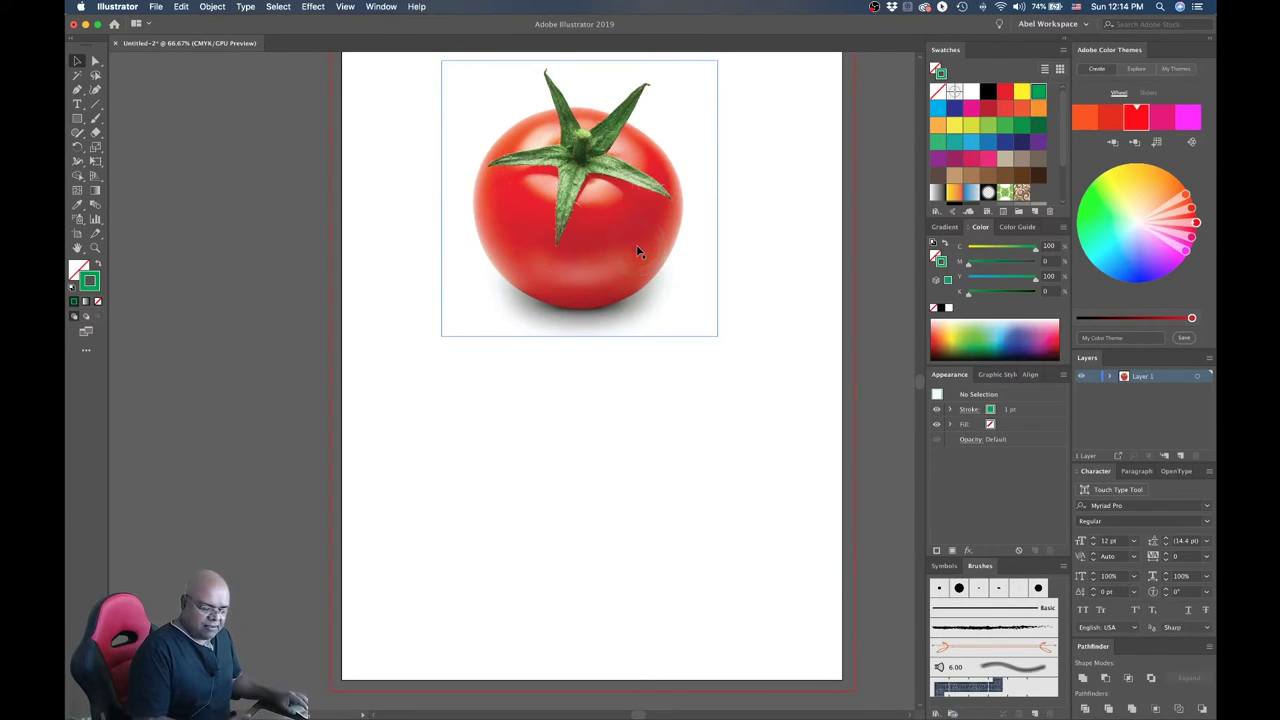
# Zoom in to 150% on the tomato's leaves
pyautogui.press('z')
pyautogui.click(594, 196)
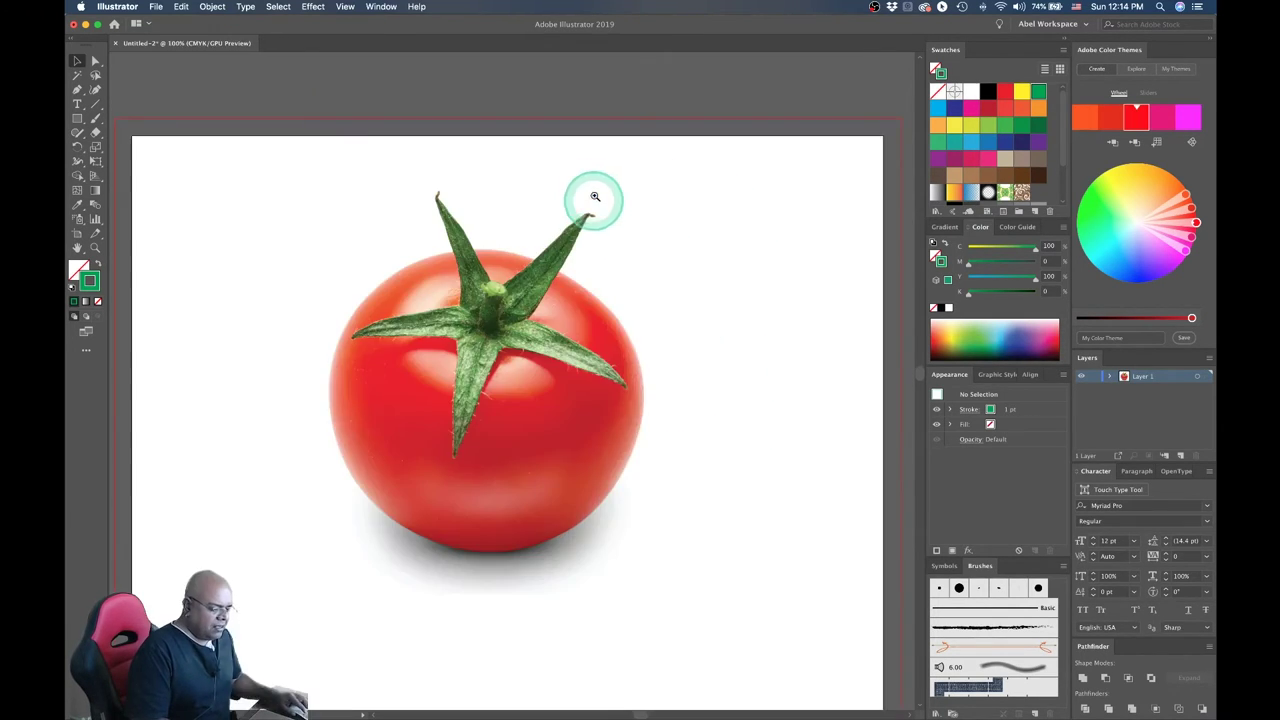
pyautogui.click(466, 409)
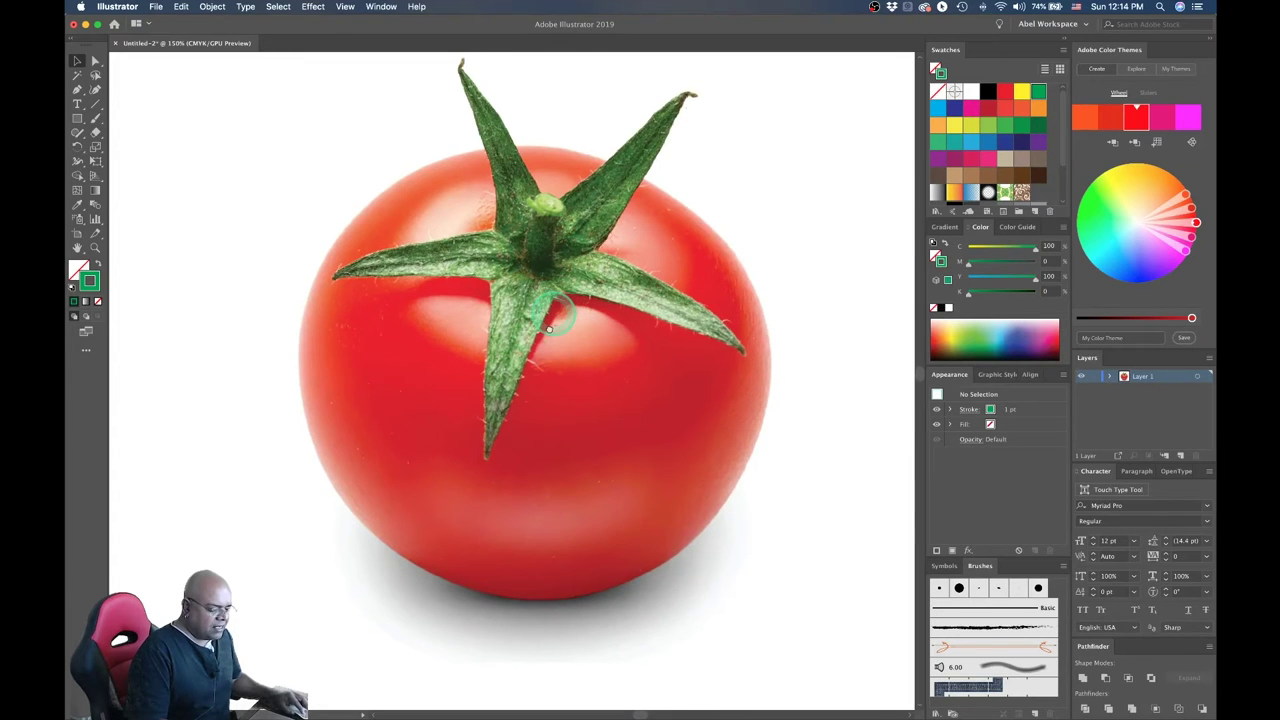
pyautogui.scroll(1, 557, 292)
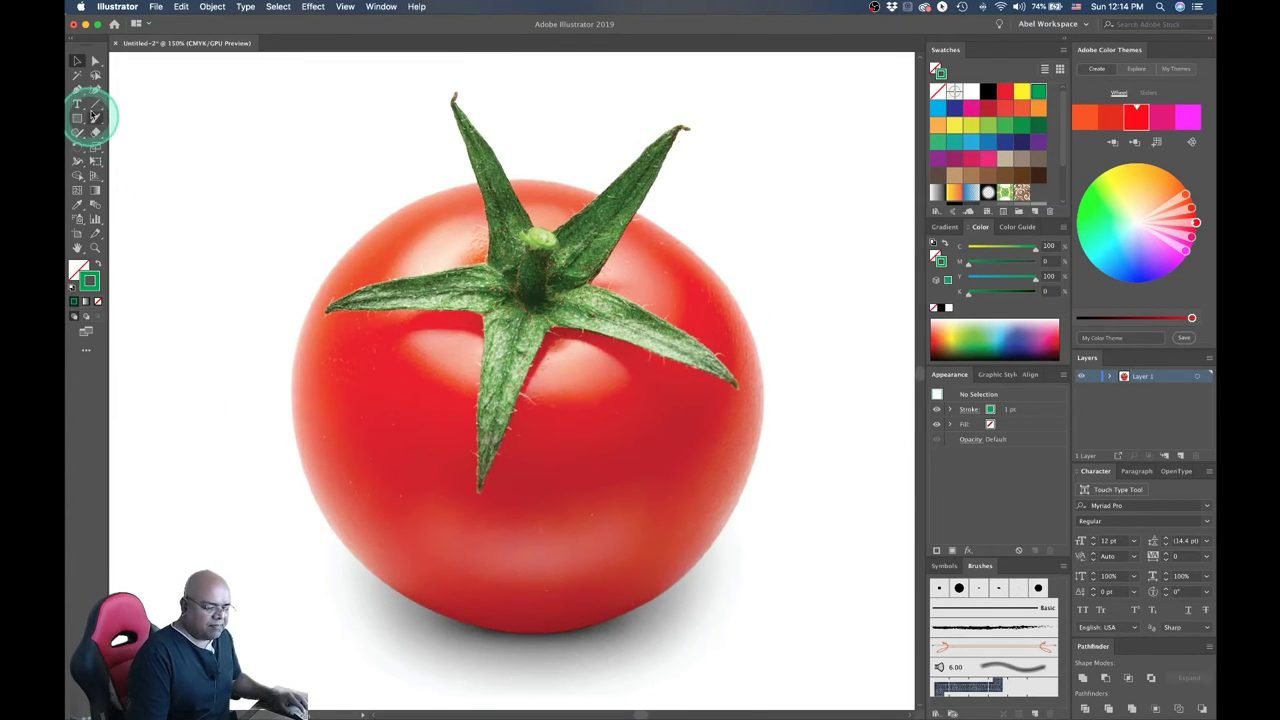
# Begin the Pen outline at the left leaf tip, tracing past the stem around the top leaf
pyautogui.click(77, 90)
pyautogui.click(76, 91)
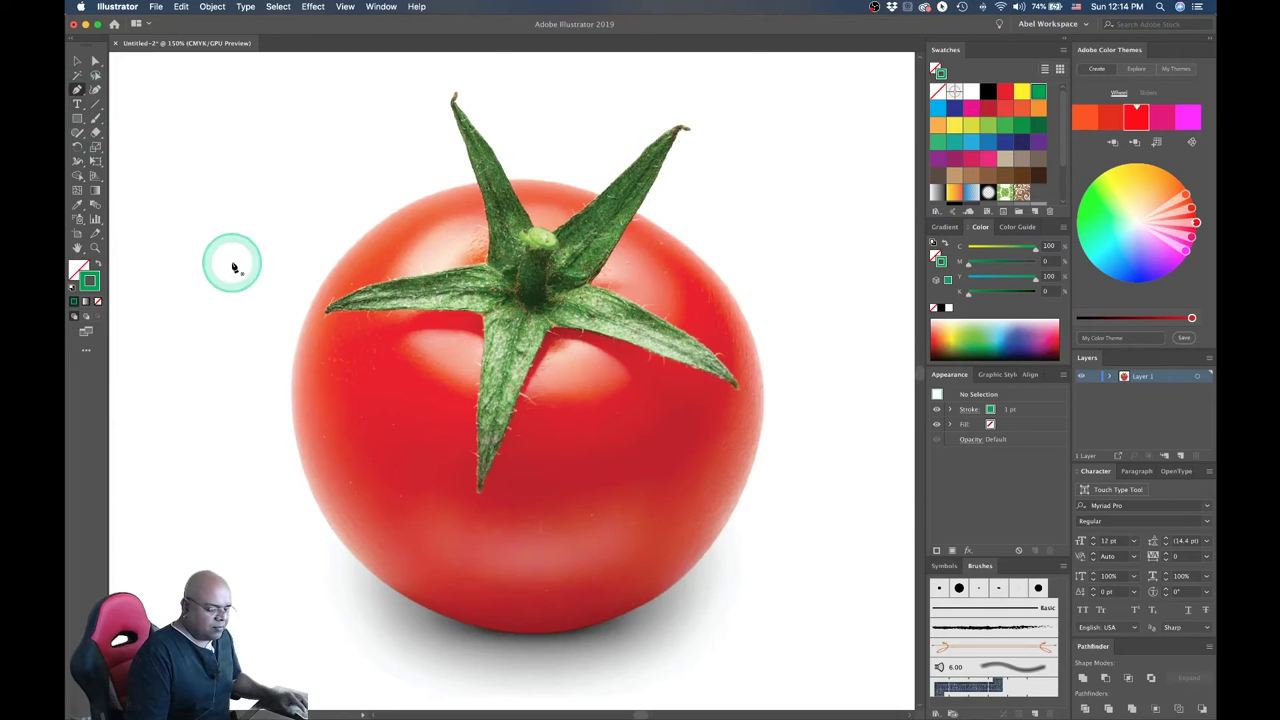
pyautogui.moveTo(326, 316); pyautogui.dragTo(382, 287)
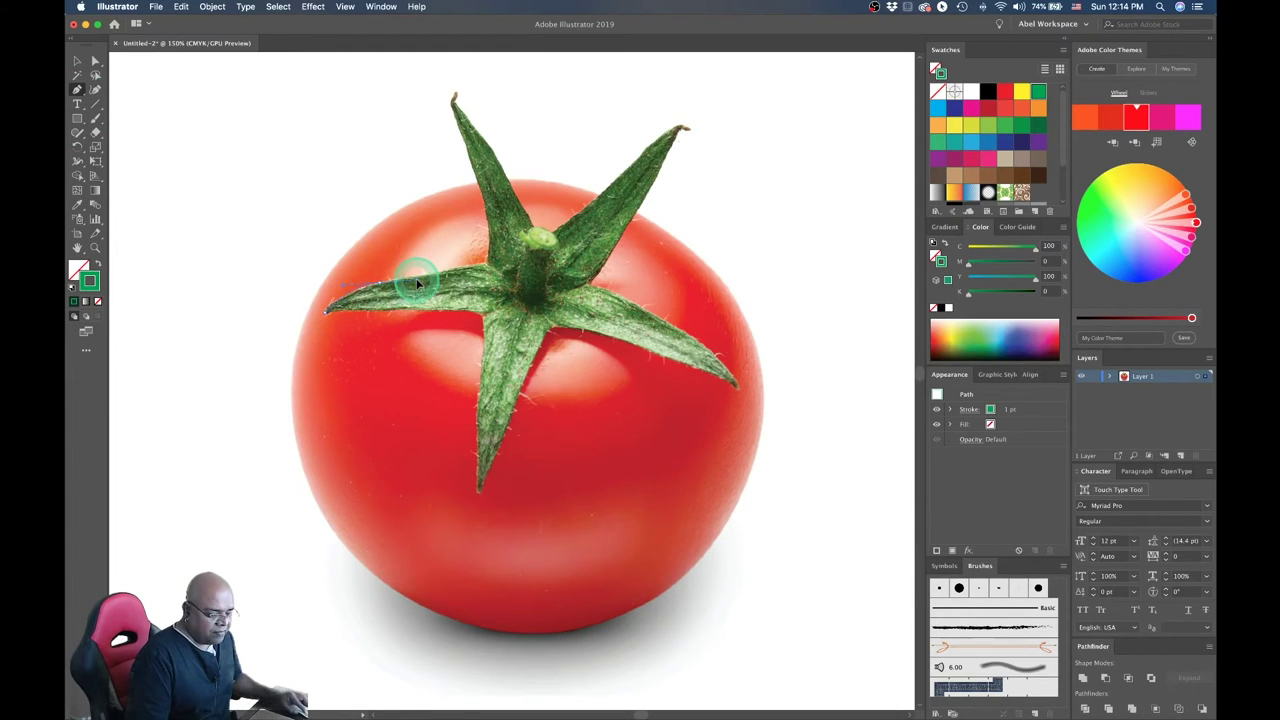
pyautogui.click(408, 281)
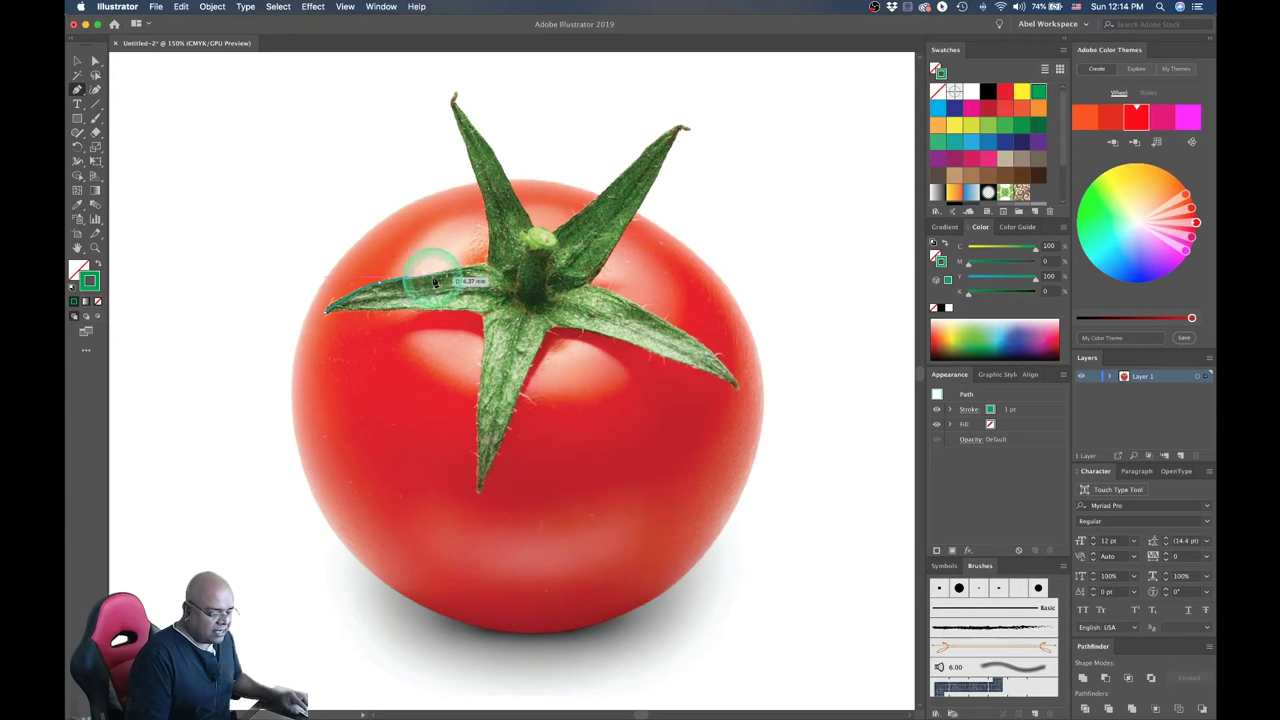
pyautogui.moveTo(482, 263); pyautogui.dragTo(483, 268)
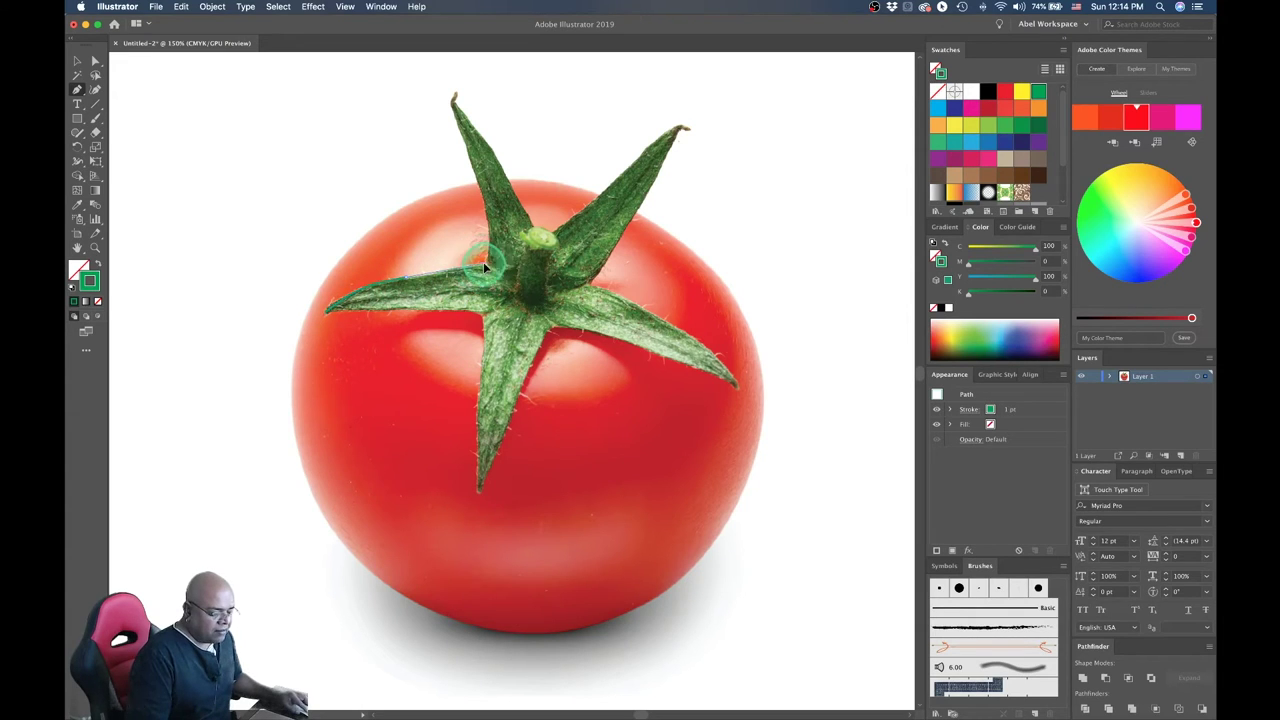
pyautogui.click(485, 200)
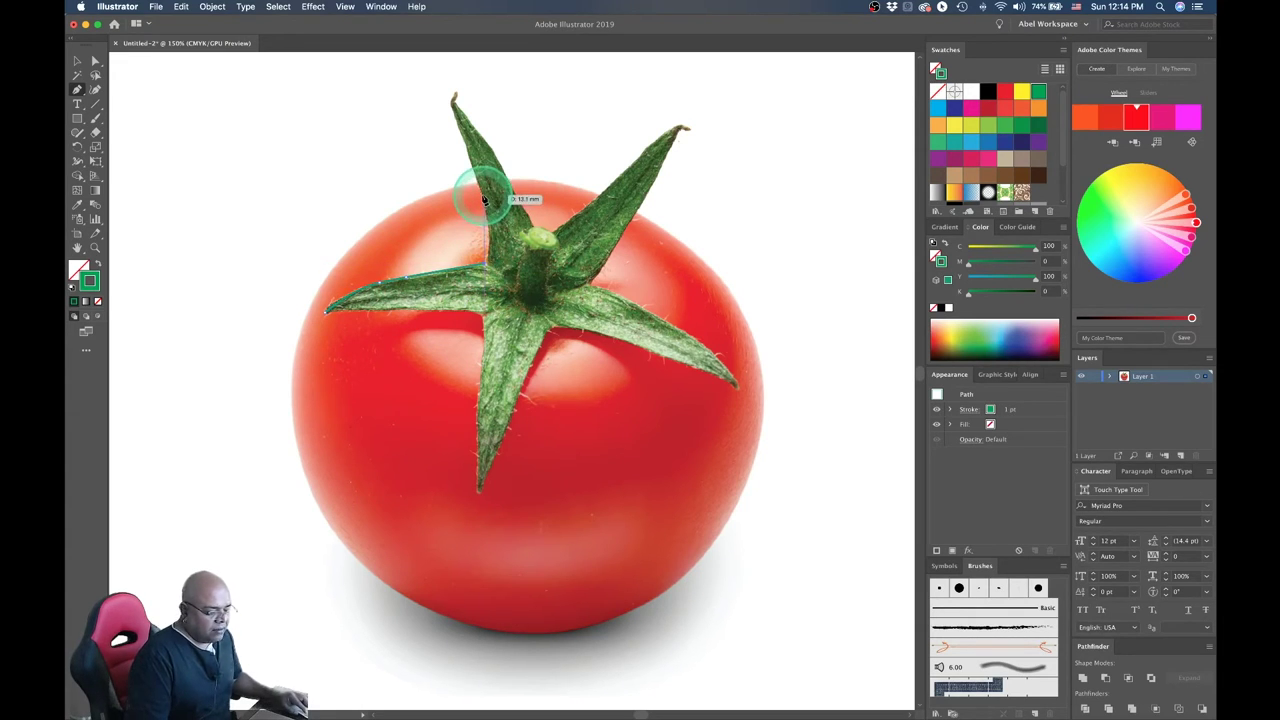
pyautogui.click(464, 165)
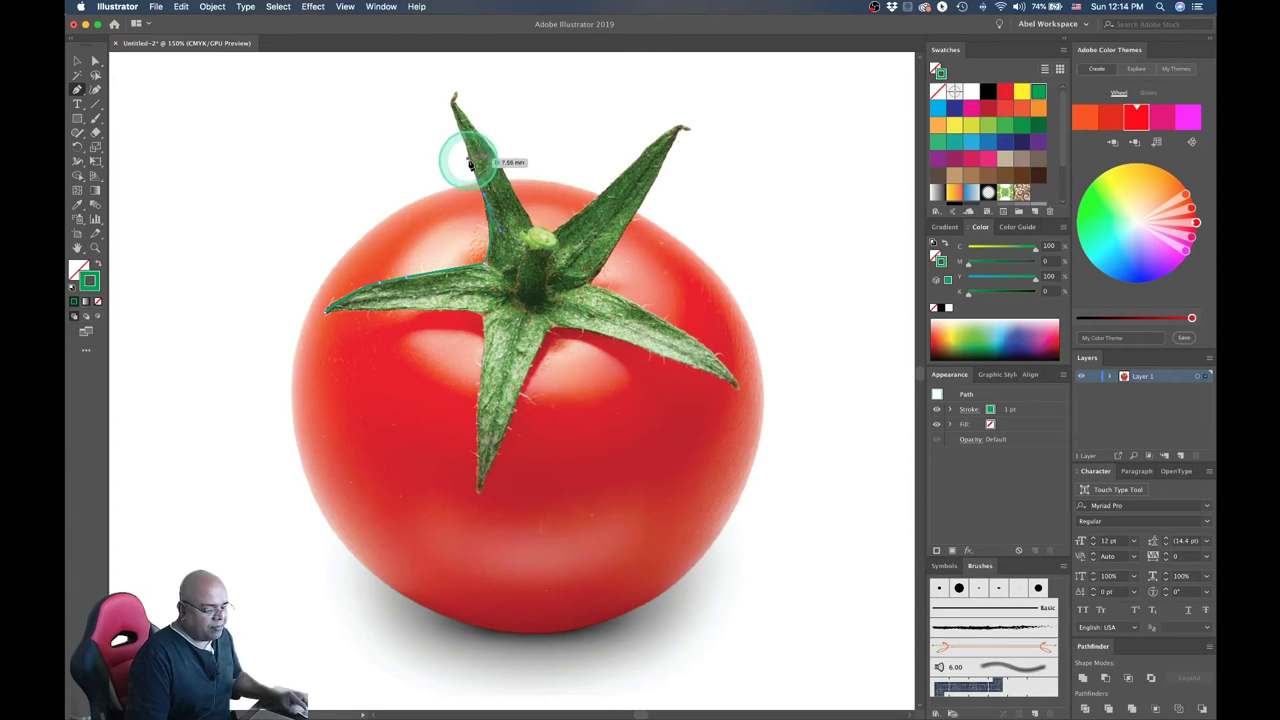
pyautogui.moveTo(467, 160)
pyautogui.mouseDown()
pyautogui.moveTo(453, 104)
pyautogui.moveTo(492, 150)
pyautogui.moveTo(517, 223)
pyautogui.moveTo(545, 236)
pyautogui.mouseUp()
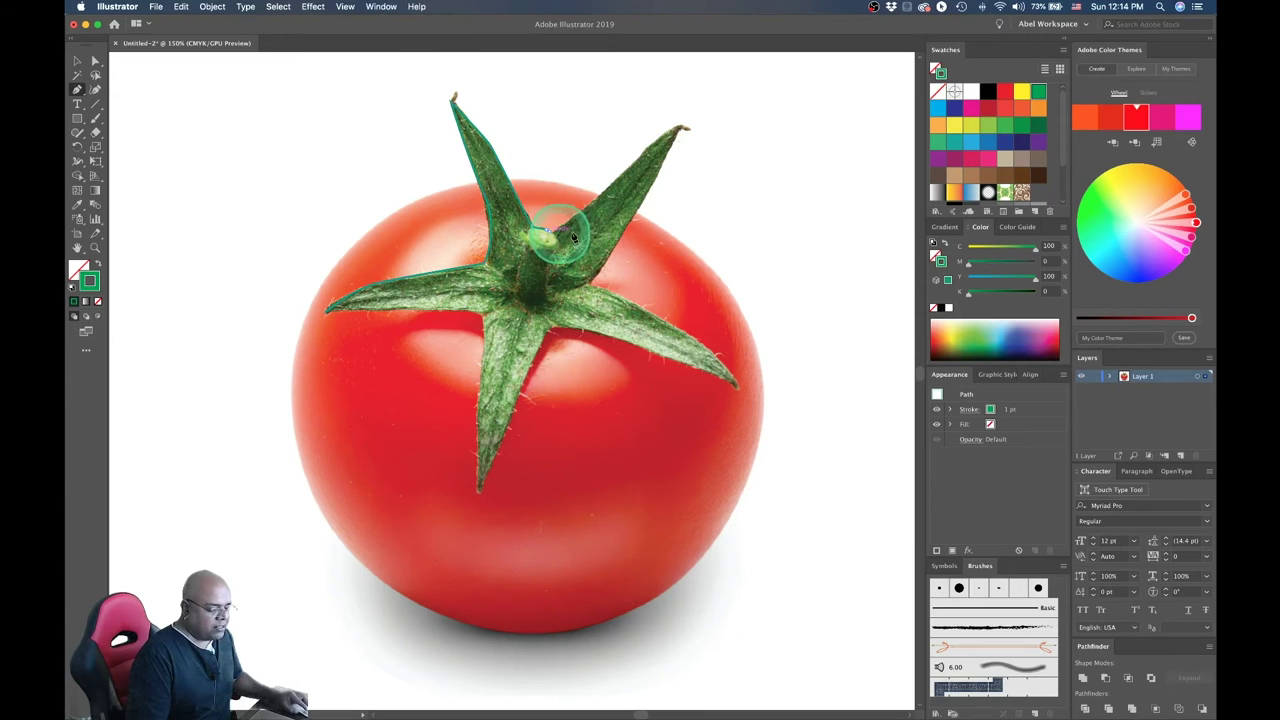
pyautogui.click(619, 168)
# Continue the outline around the upper-right, right and bottom leaves
pyautogui.moveTo(619, 168); pyautogui.dragTo(655, 132)
pyautogui.click(650, 138)
pyautogui.click(678, 128)
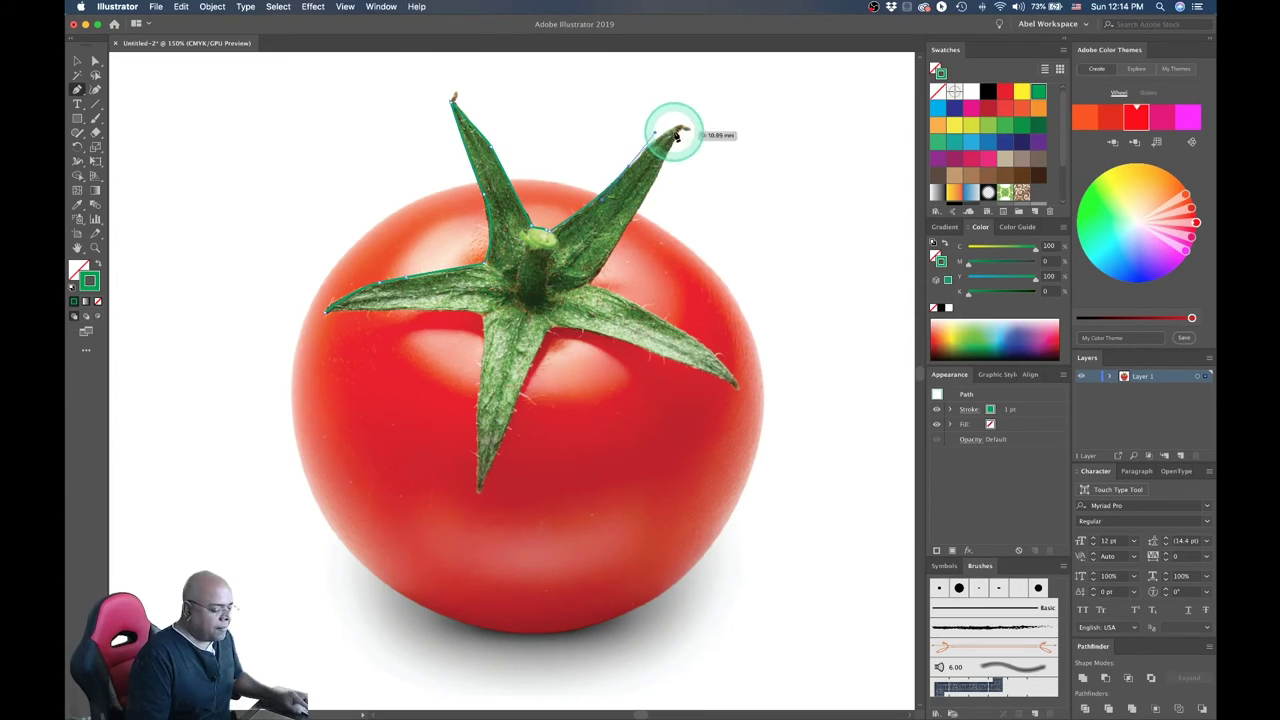
pyautogui.click(630, 229)
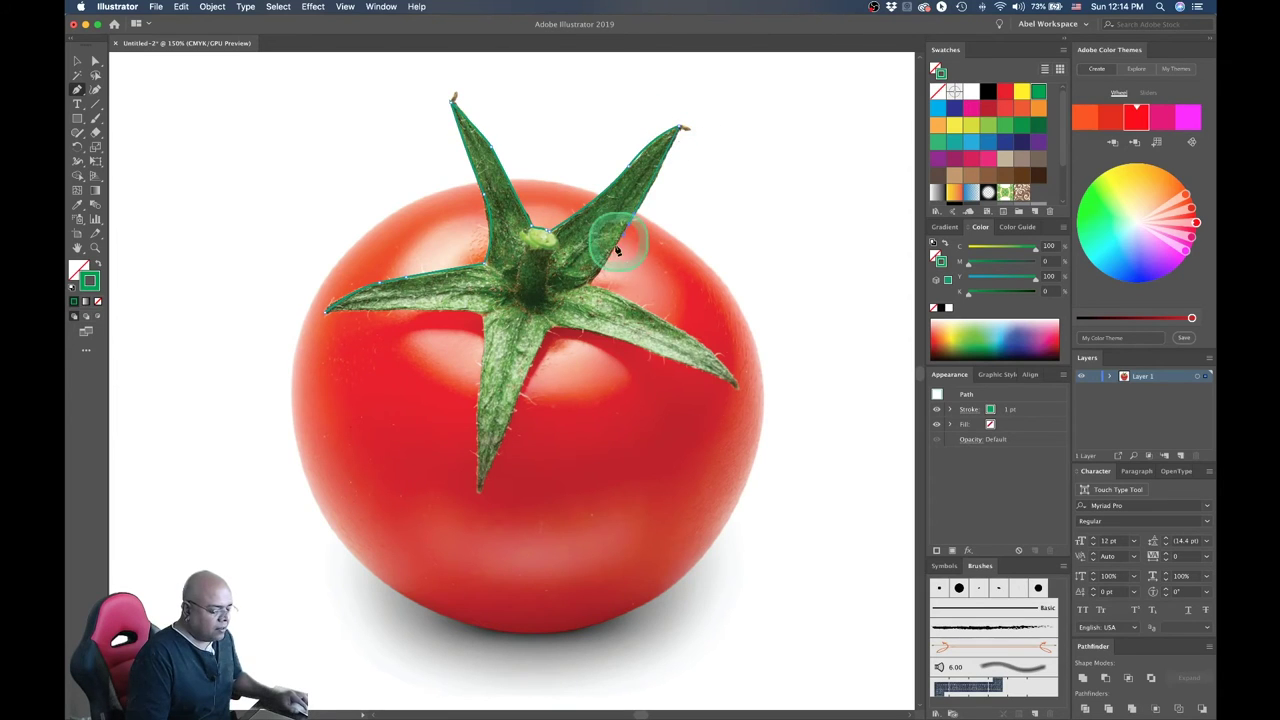
pyautogui.click(588, 282)
pyautogui.click(722, 373)
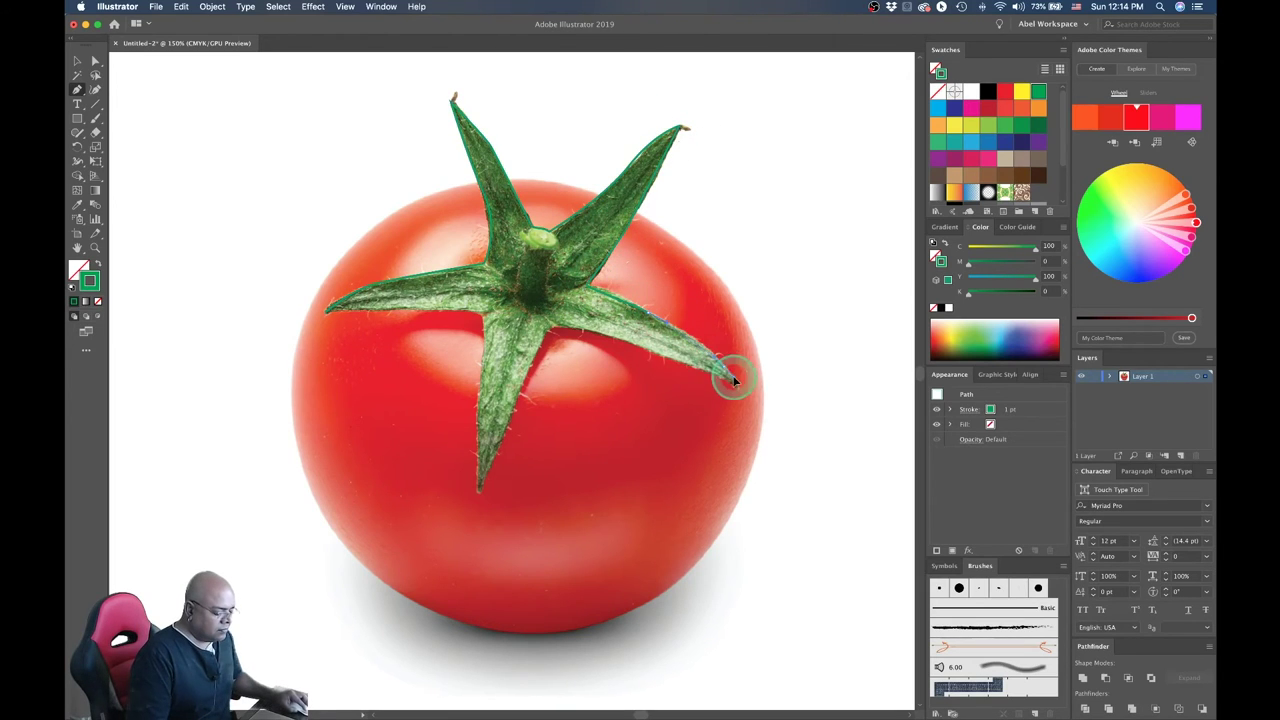
pyautogui.click(736, 388)
pyautogui.click(628, 347)
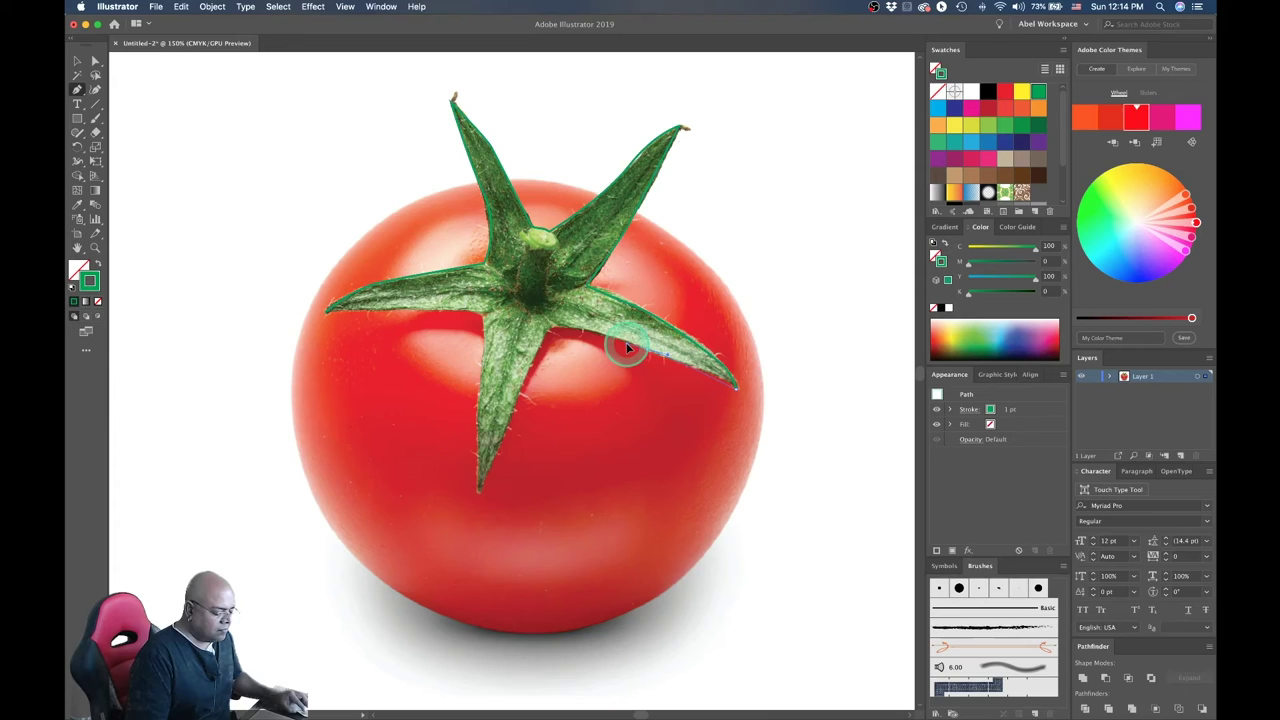
pyautogui.click(548, 338)
pyautogui.click(490, 474)
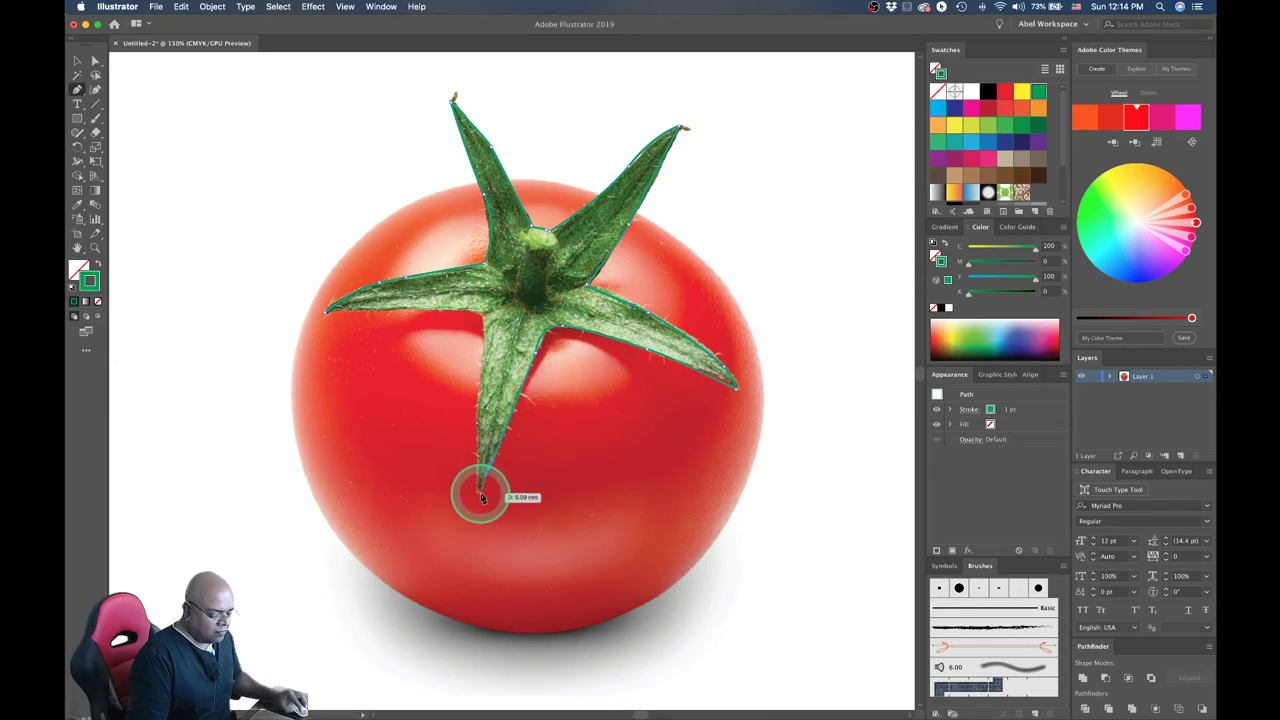
pyautogui.click(479, 492)
pyautogui.click(482, 325)
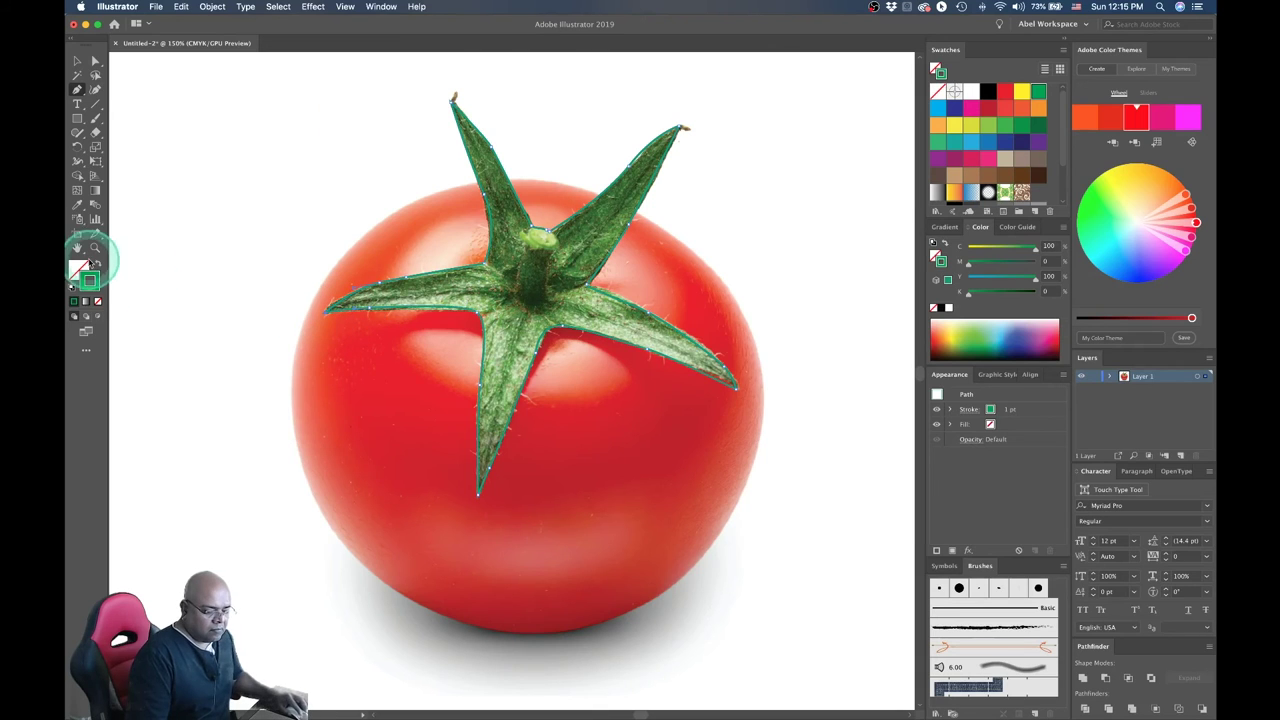
# Make the leaf shape solid green with no stroke, deselect it, and zoom out to the artboard
pyautogui.click(96, 263)
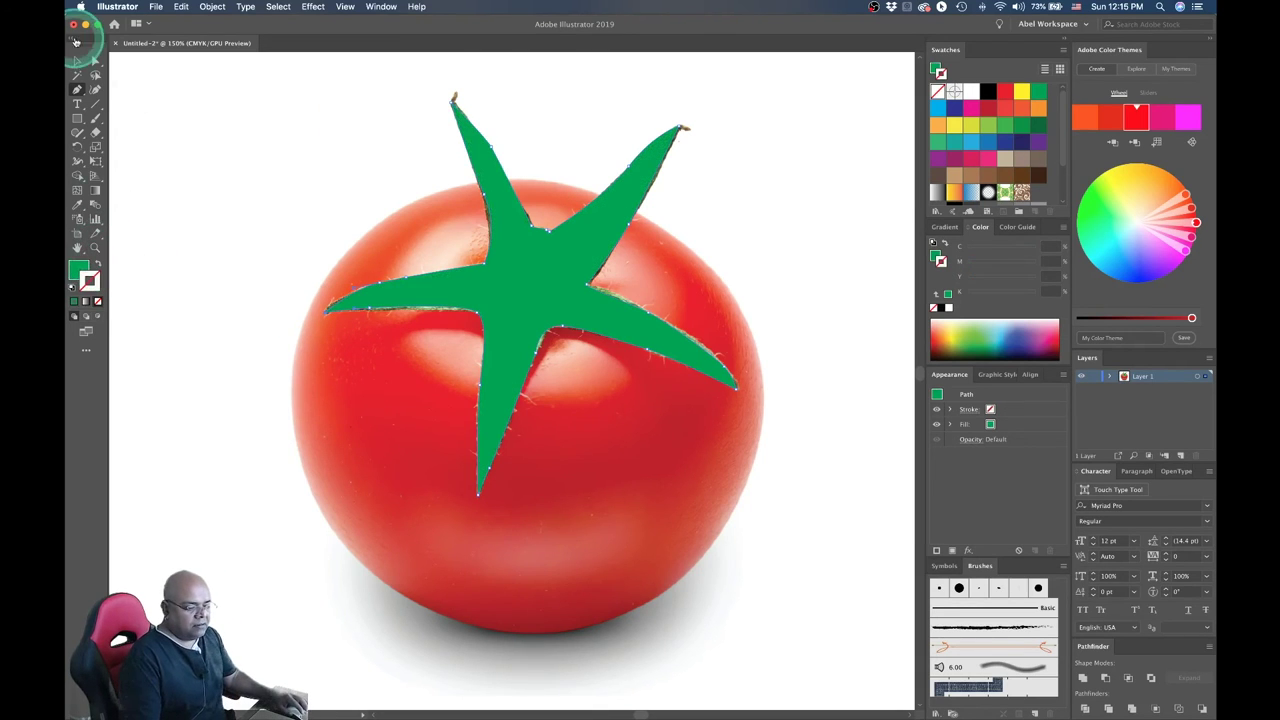
pyautogui.click(77, 61)
pyautogui.click(147, 91)
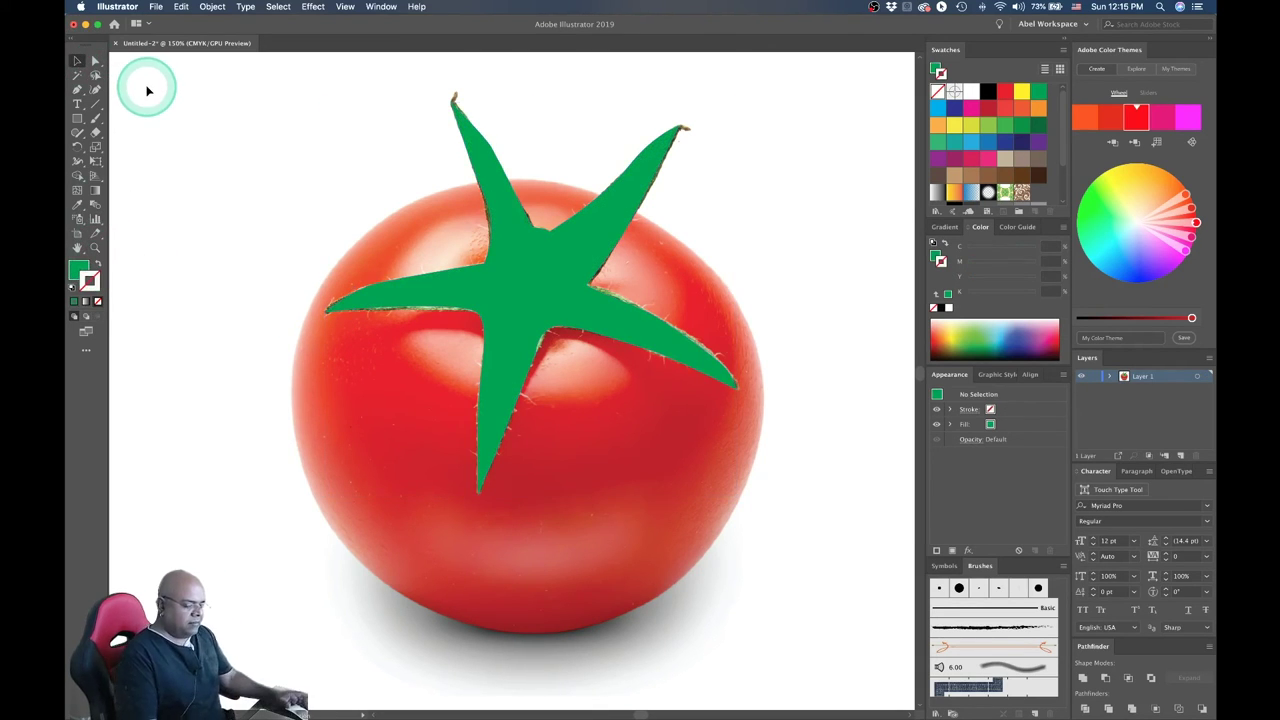
pyautogui.press('super+minus')
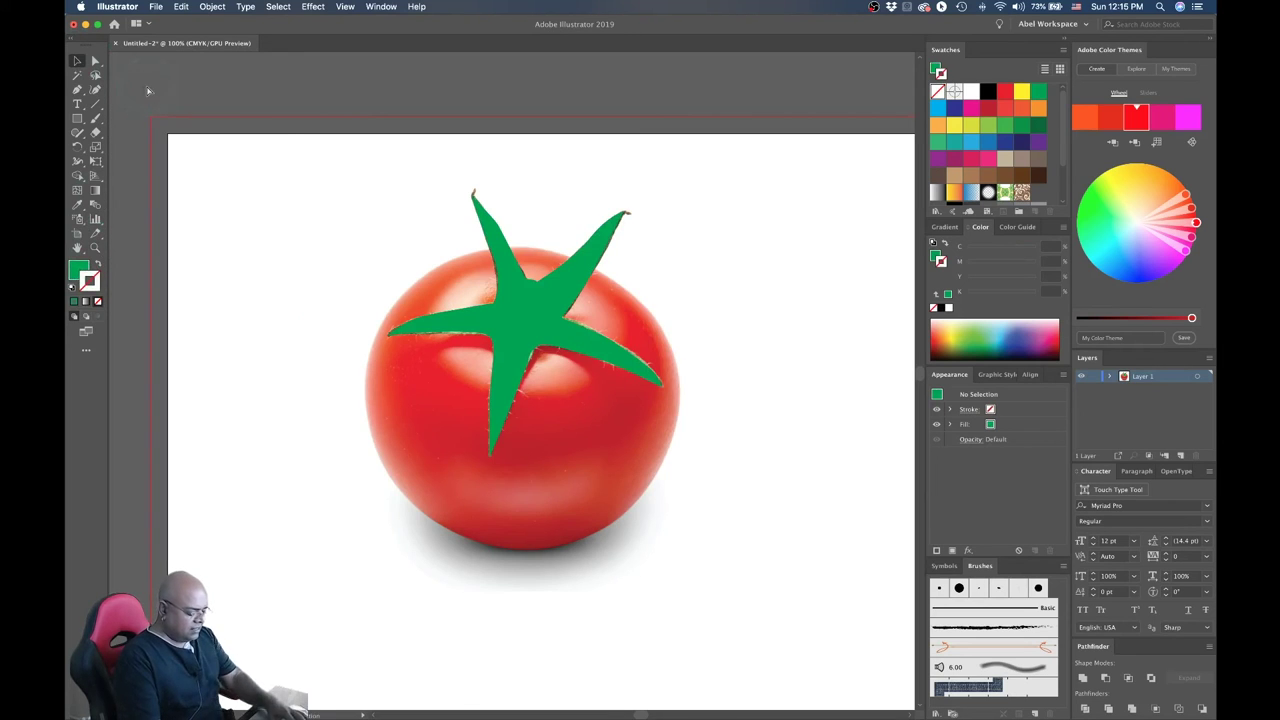
pyautogui.press('super+minus')
pyautogui.click(147, 91)
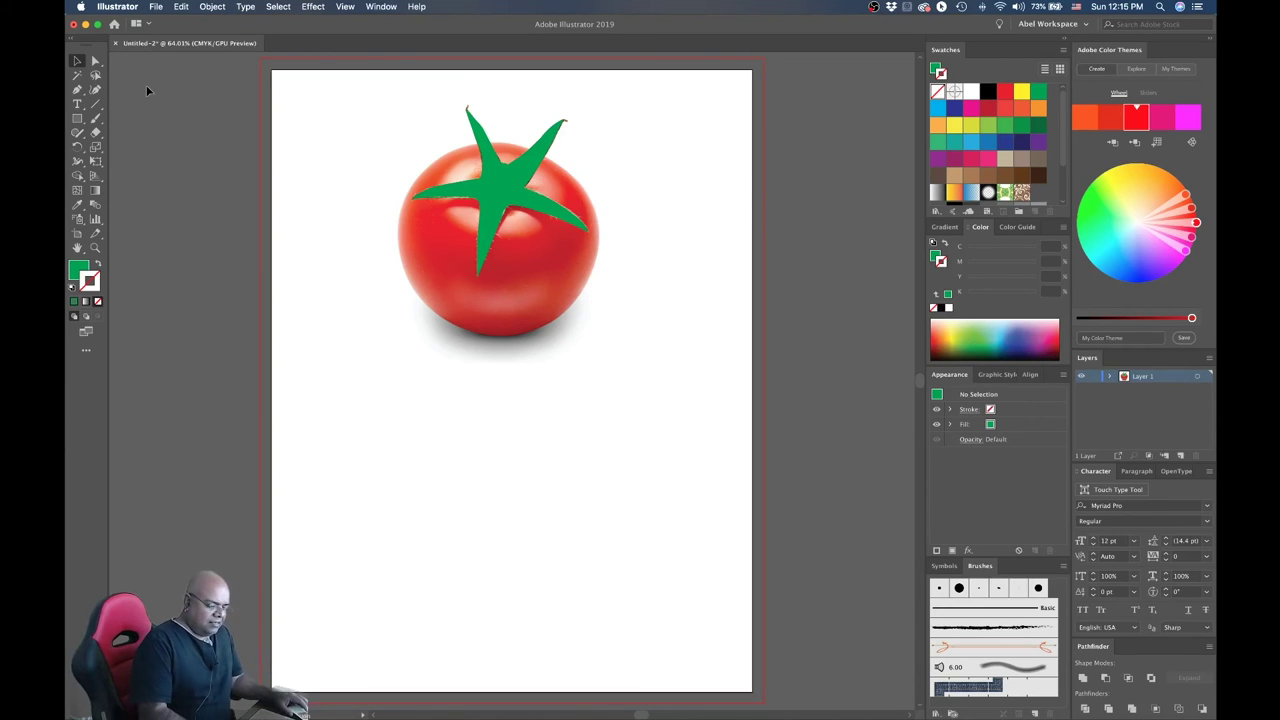
pyautogui.click(79, 91)
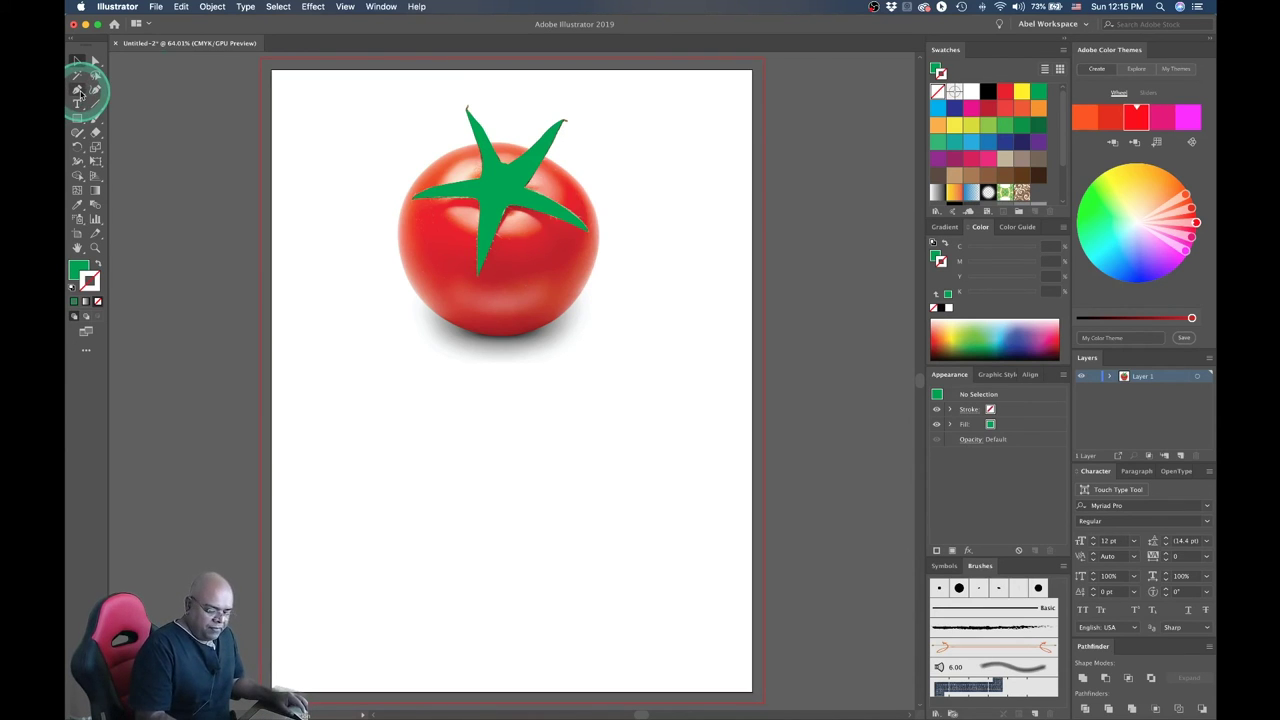
pyautogui.click(534, 565)
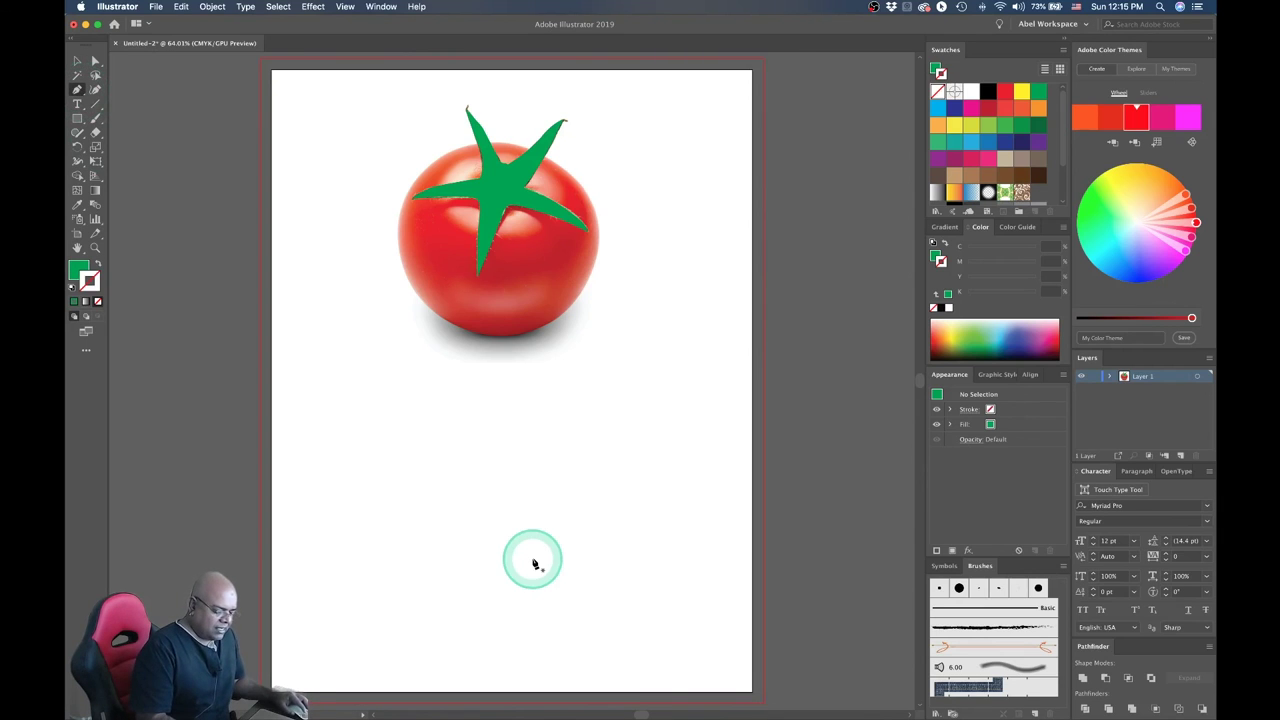